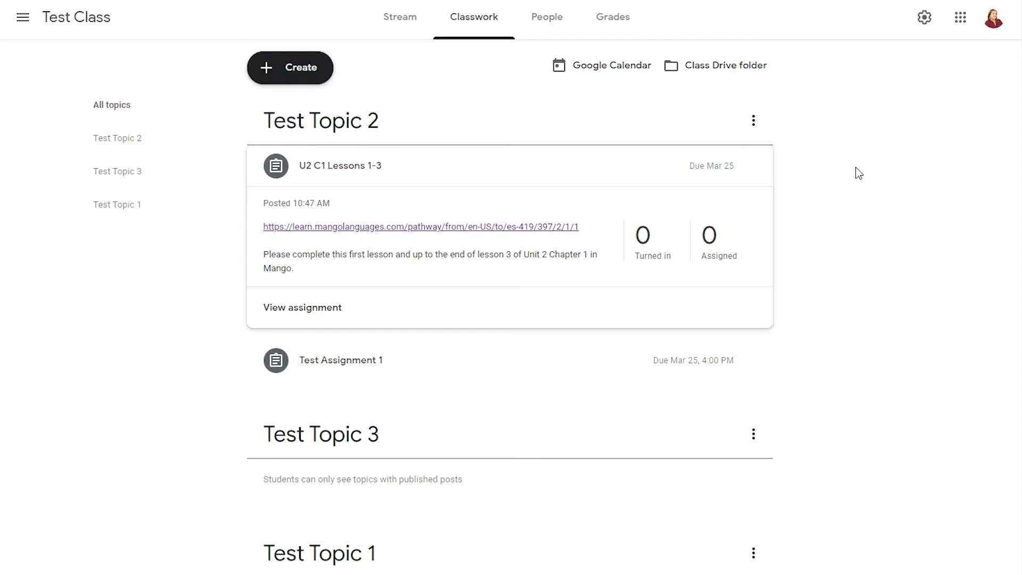
# - Review the announcements, assignments and questions posted in the Test Class stream
pyautogui.click(389, 28)
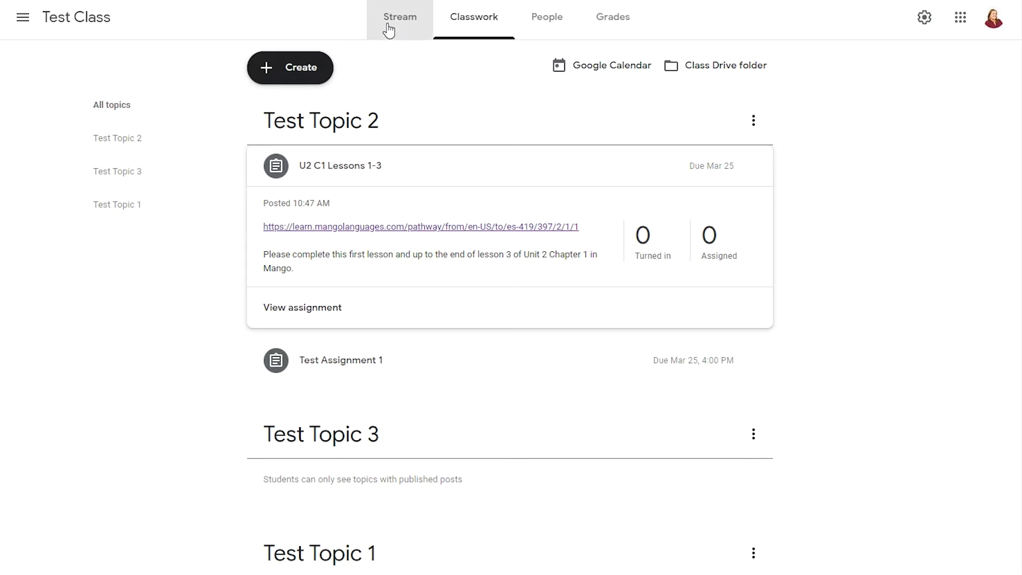
pyautogui.scroll(3, 109, 209)
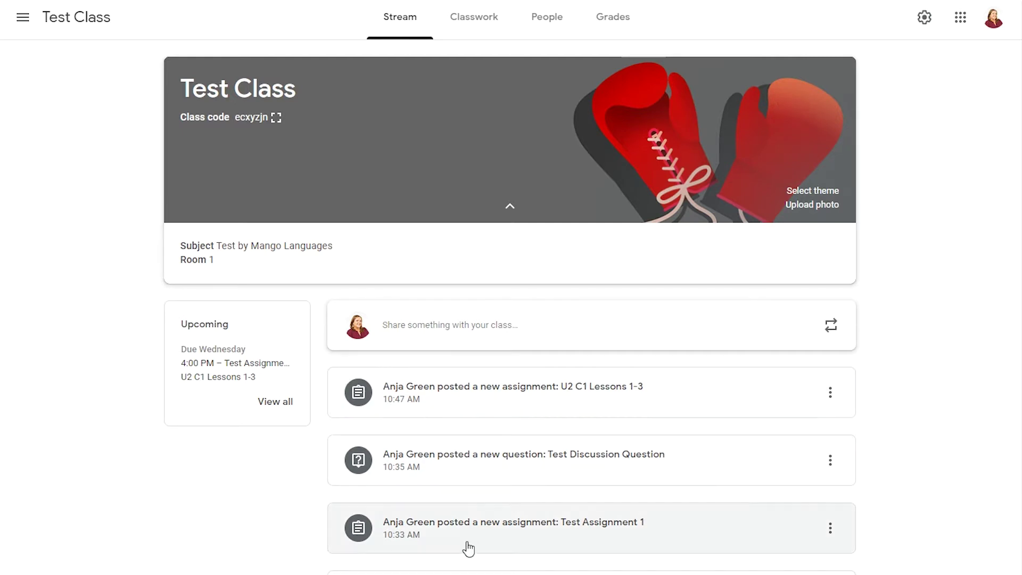
pyautogui.scroll(-3, 701, 364)
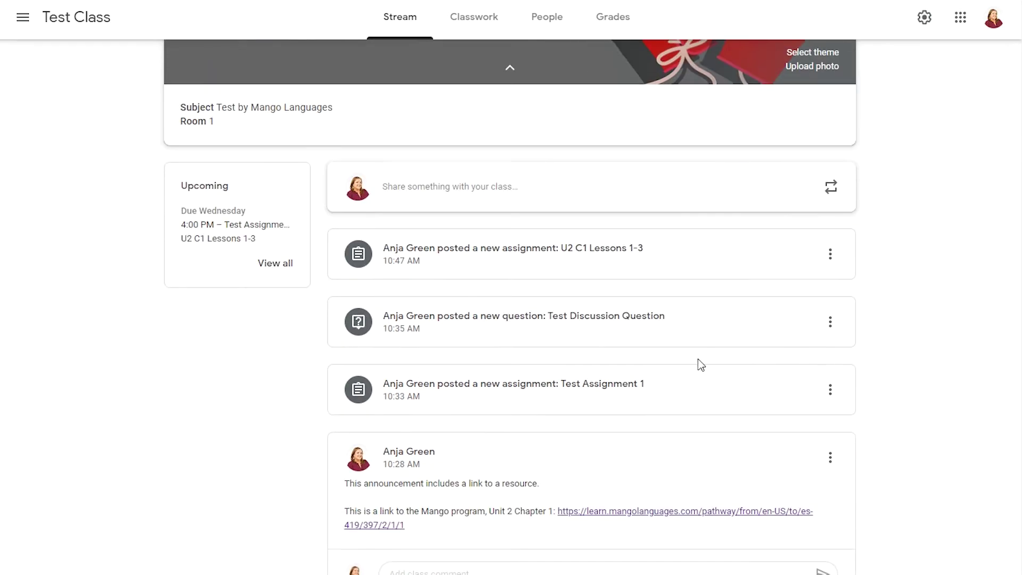
pyautogui.scroll(-1, 700, 365)
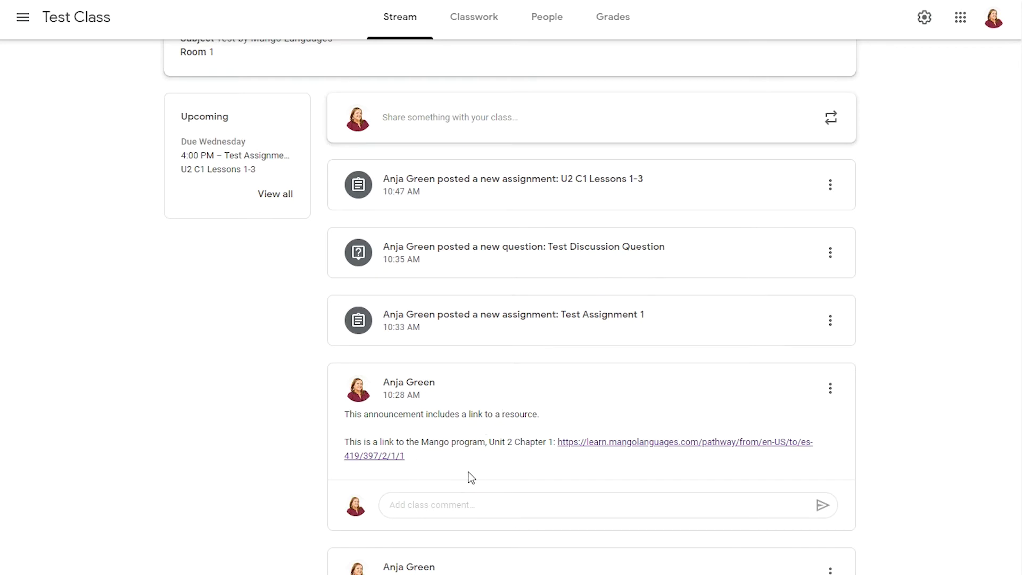
pyautogui.scroll(-5, 446, 386)
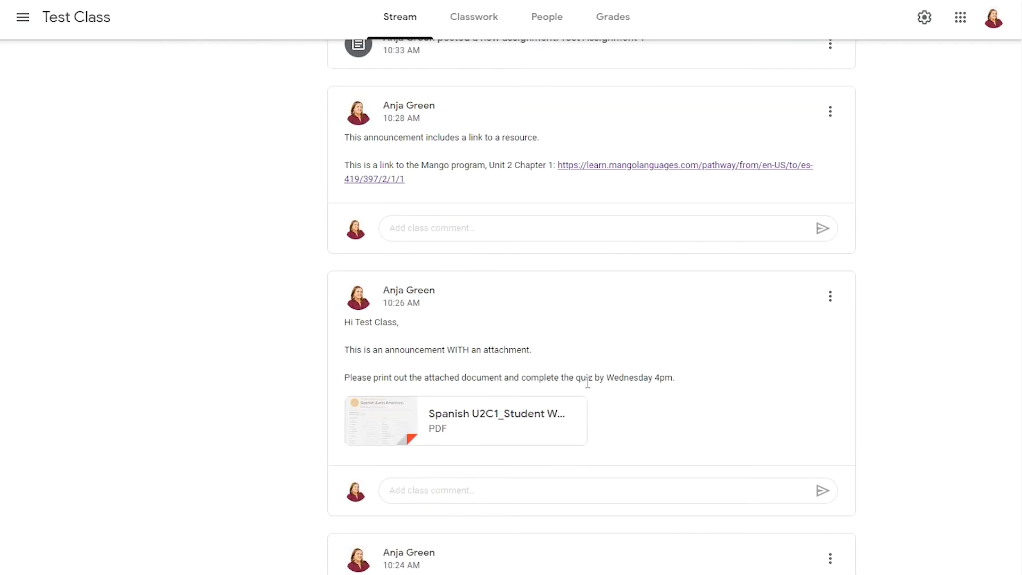
pyautogui.scroll(-2, 585, 382)
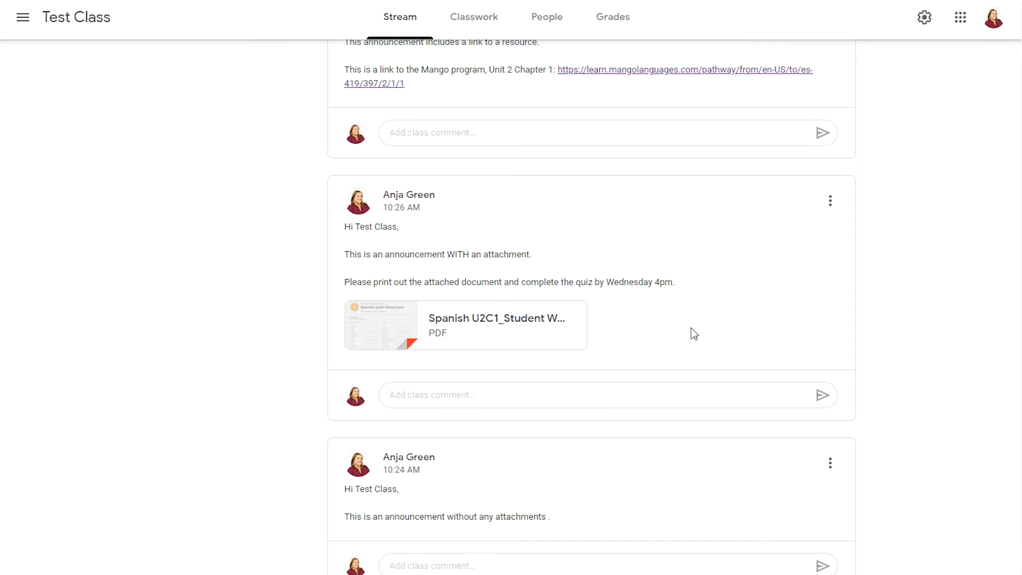
pyautogui.scroll(3, 692, 328)
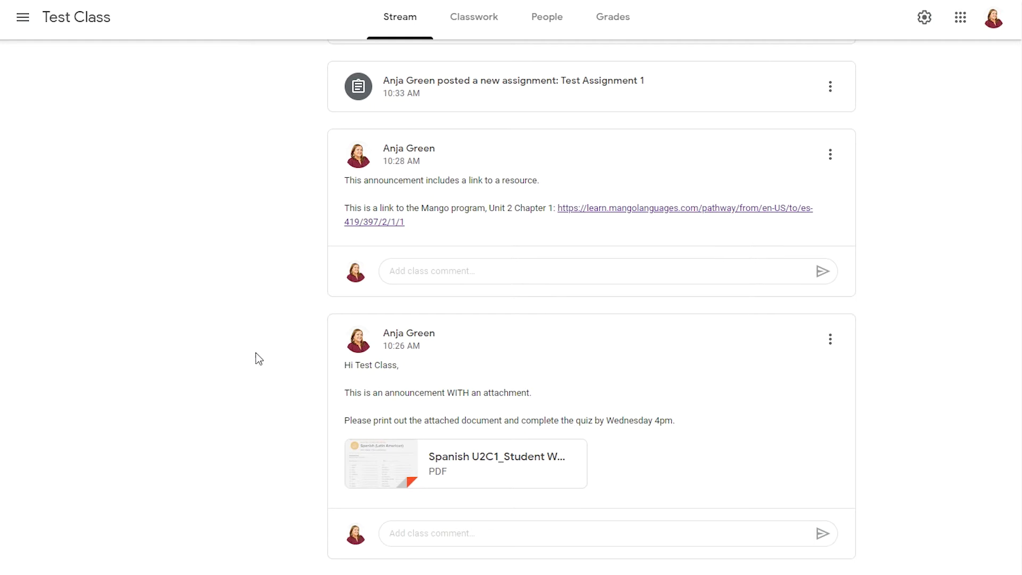
pyautogui.scroll(5, 255, 352)
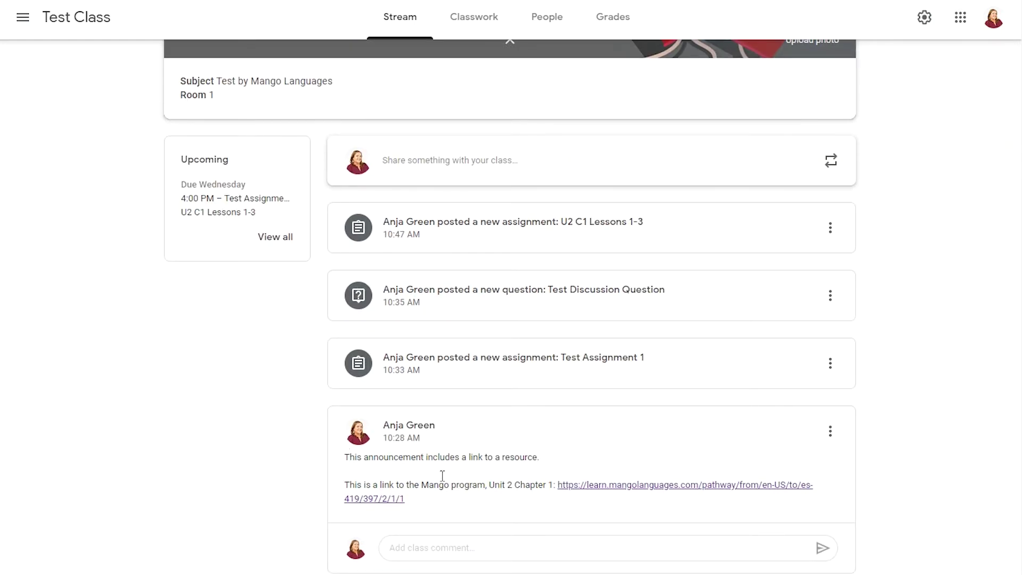
pyautogui.scroll(-8, 278, 430)
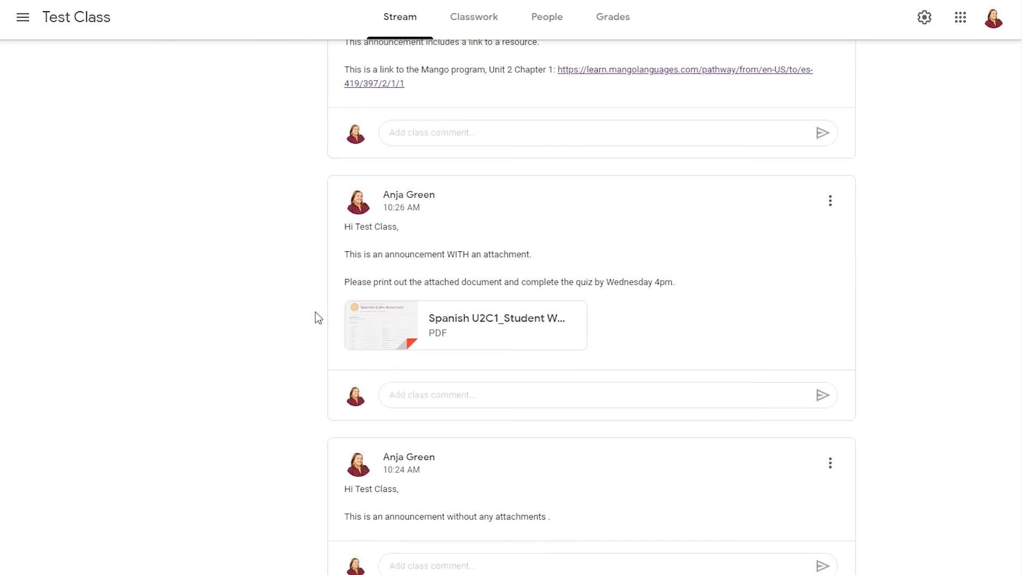
pyautogui.scroll(11, 270, 356)
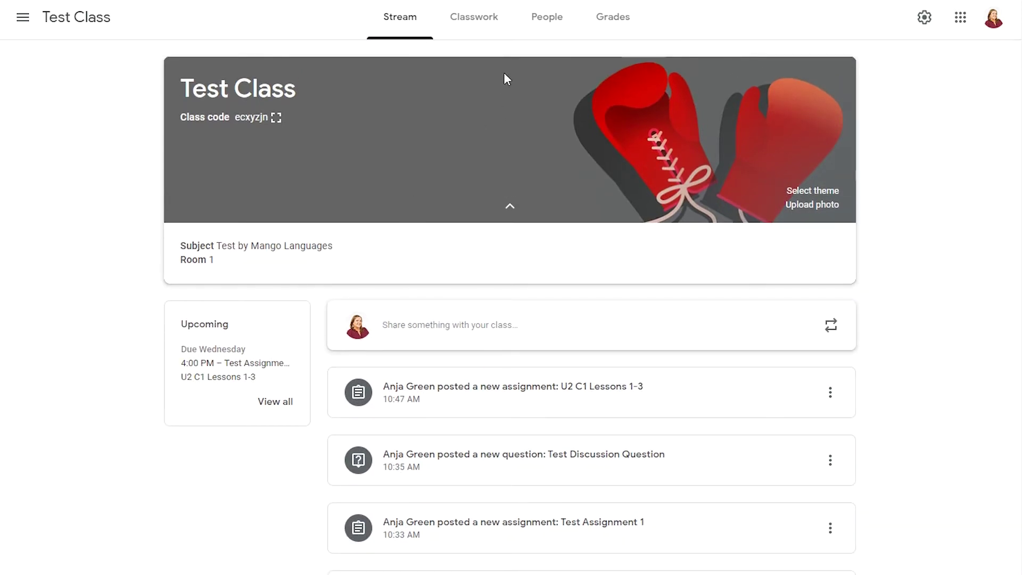
# - Go to the Test Class classwork and examine the kinds of items that can be created there
pyautogui.click(472, 17)
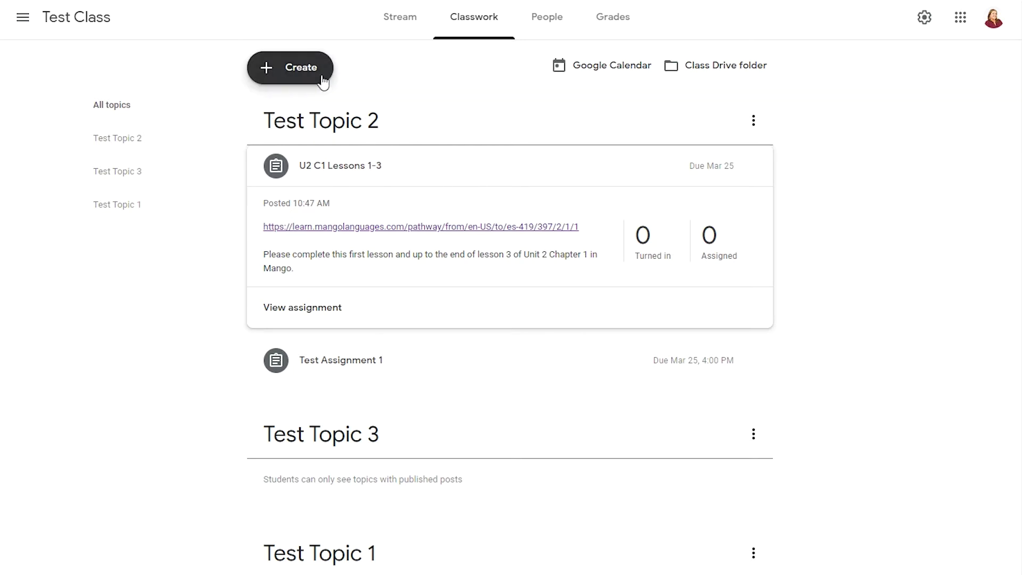
pyautogui.click(298, 75)
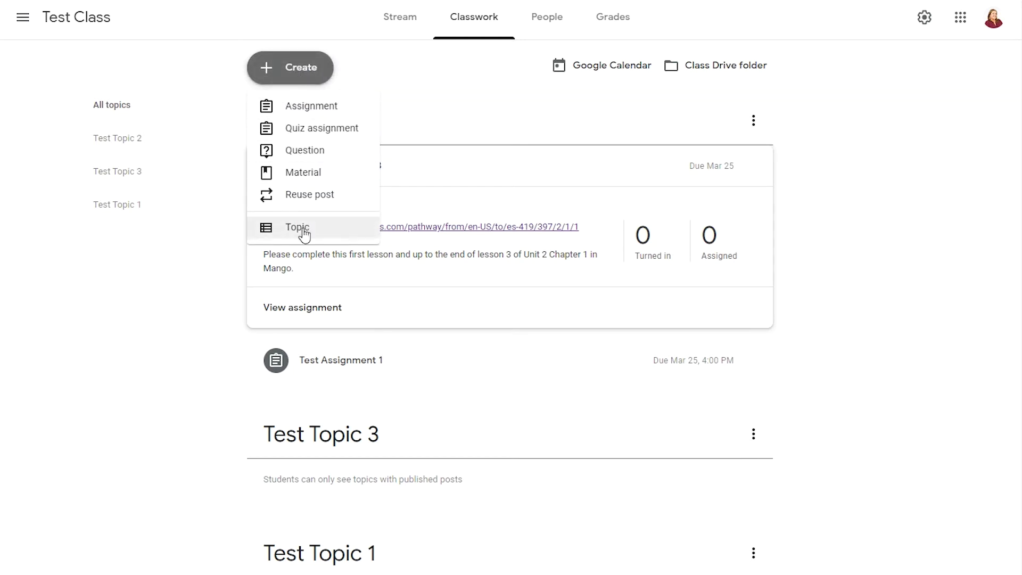
pyautogui.click(155, 307)
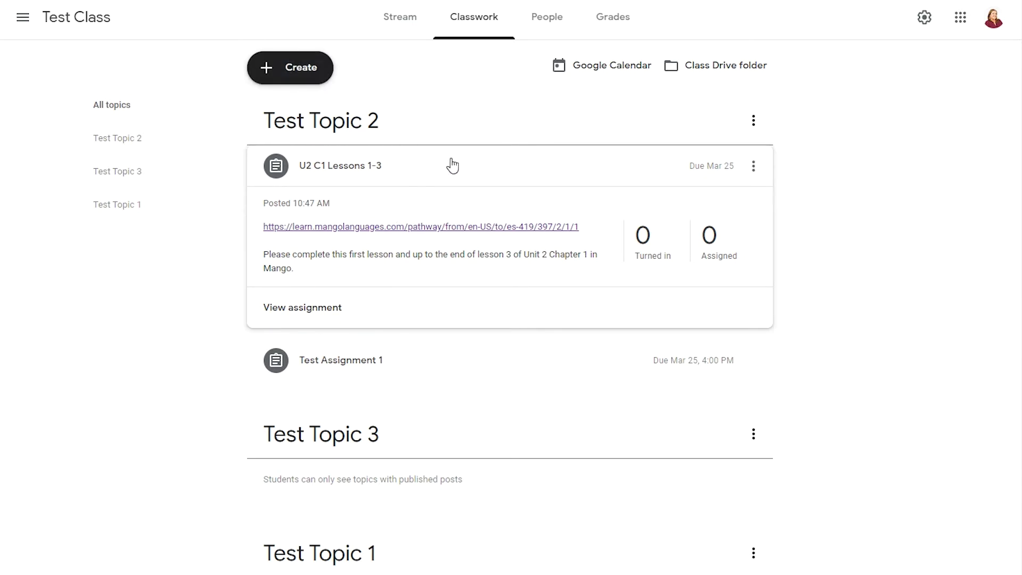
pyautogui.click(311, 75)
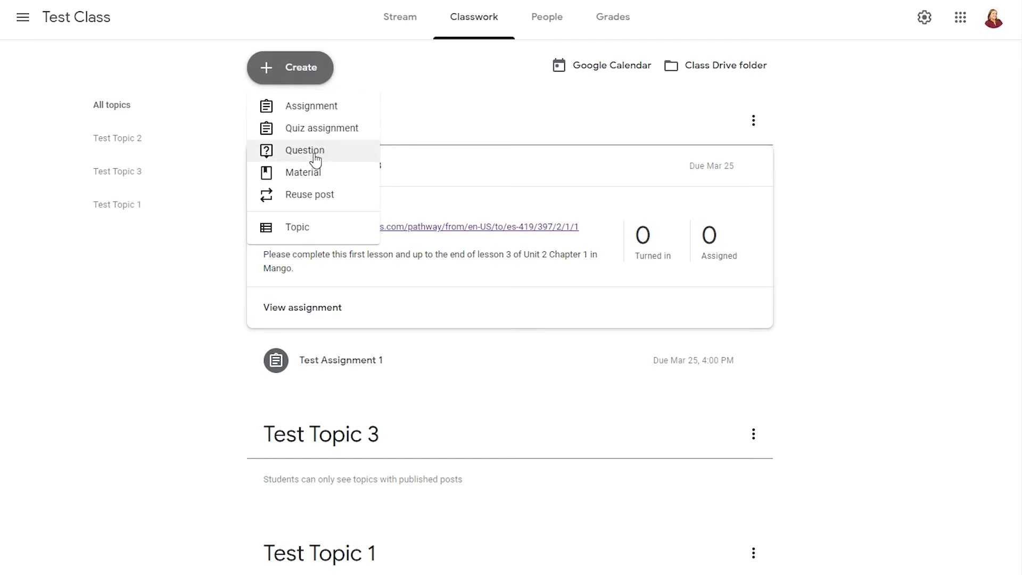
pyautogui.click(198, 339)
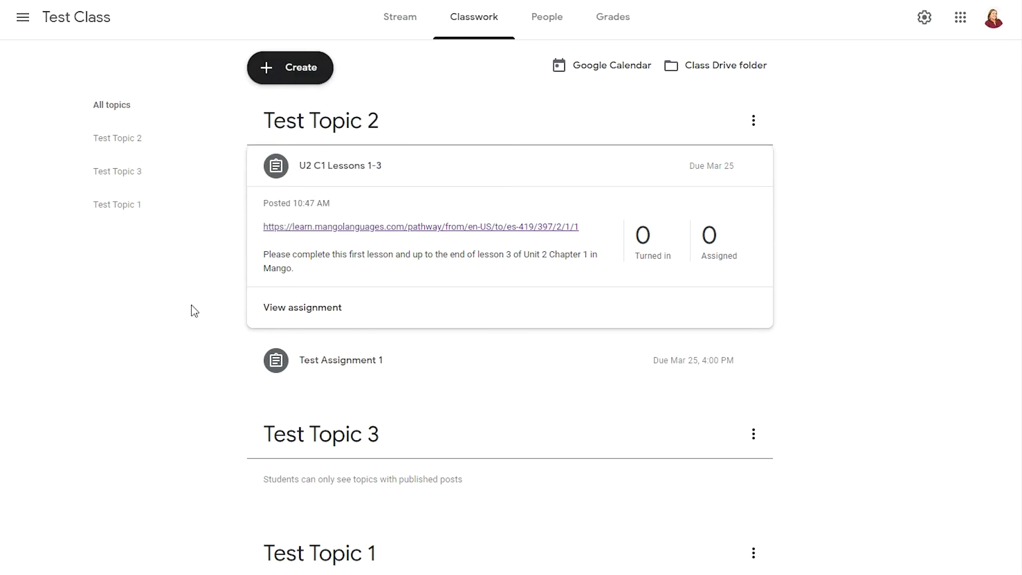
# - Switch to Mango Languages and examine the lessons and Reading activity of the German chapter Introductions and Professions
pyautogui.scroll(-1, 190, 304)
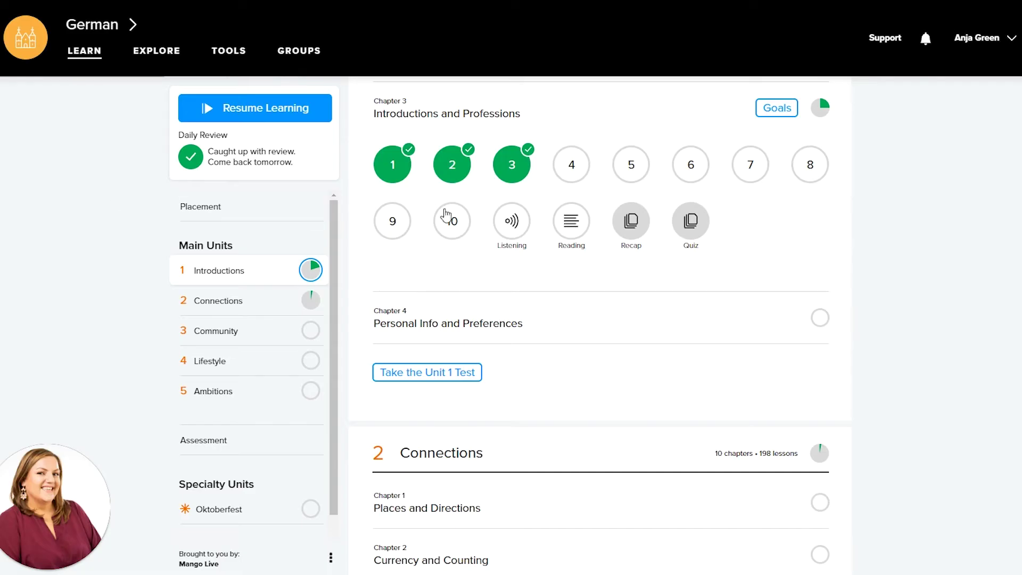
pyautogui.moveTo(392, 192)
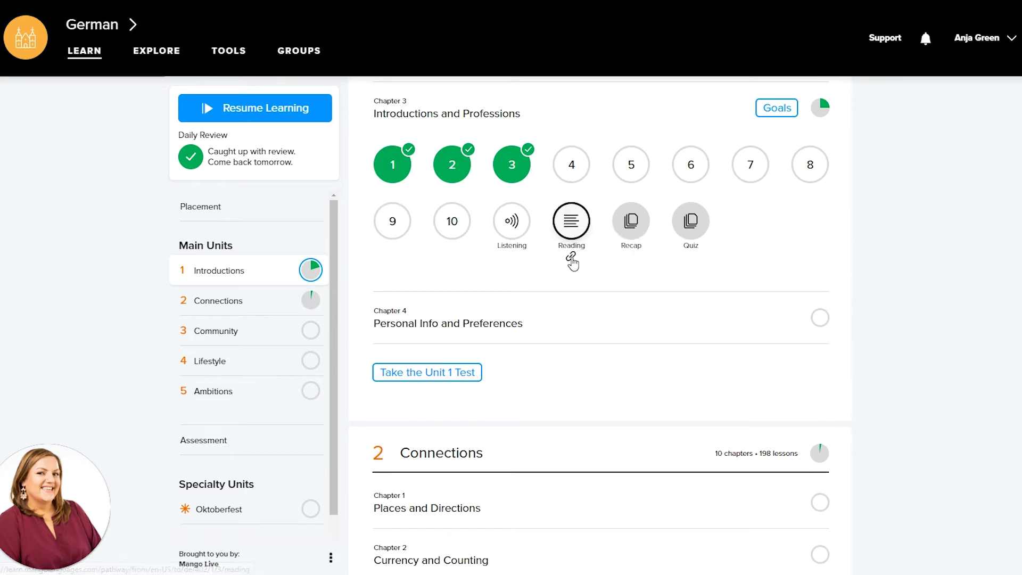
pyautogui.click(572, 257)
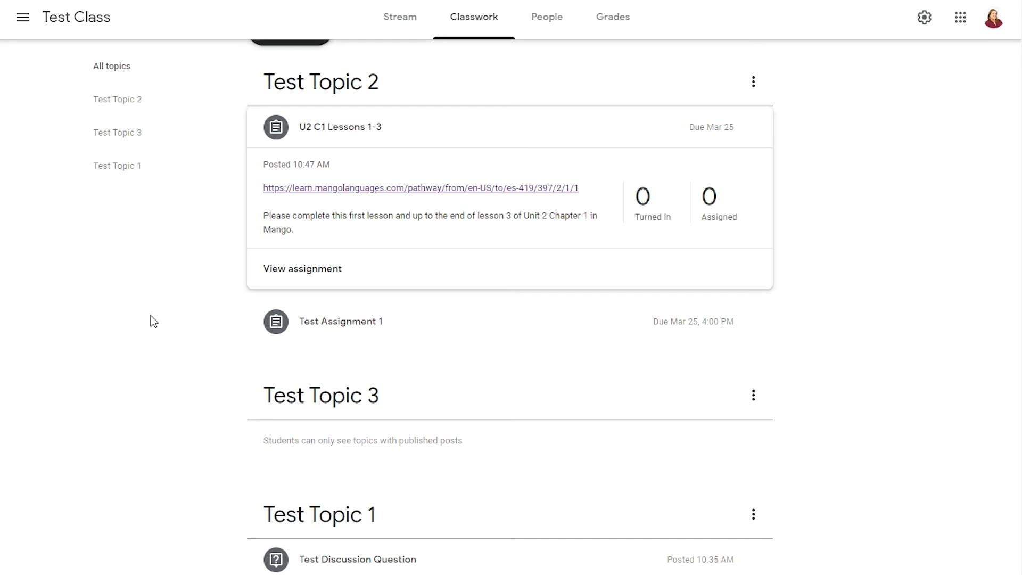
# - Expand the Test Discussion Question under Test Topic 1 in Google Classroom, and start a new question with the short answer type
pyautogui.click(420, 560)
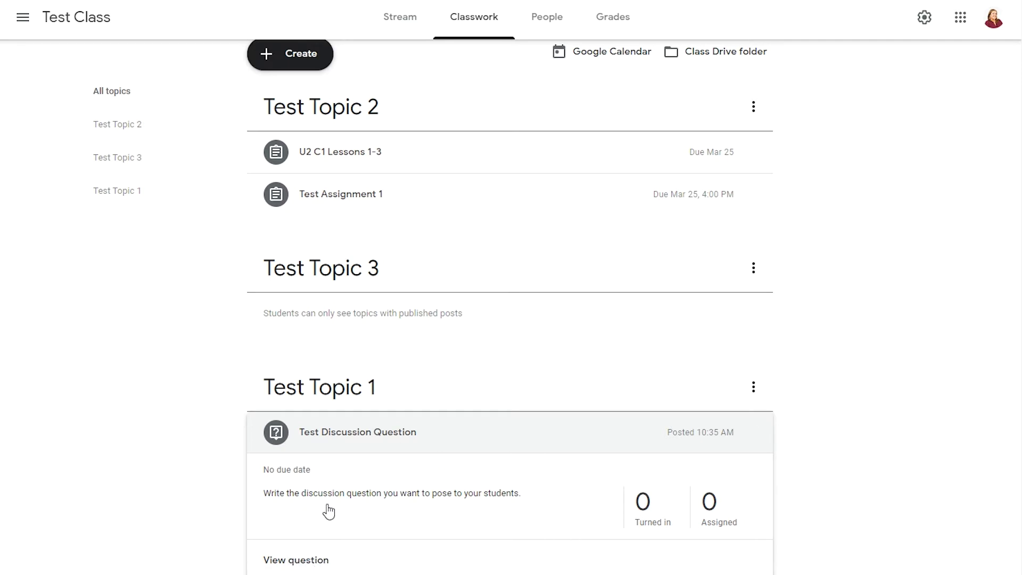
pyautogui.click(291, 60)
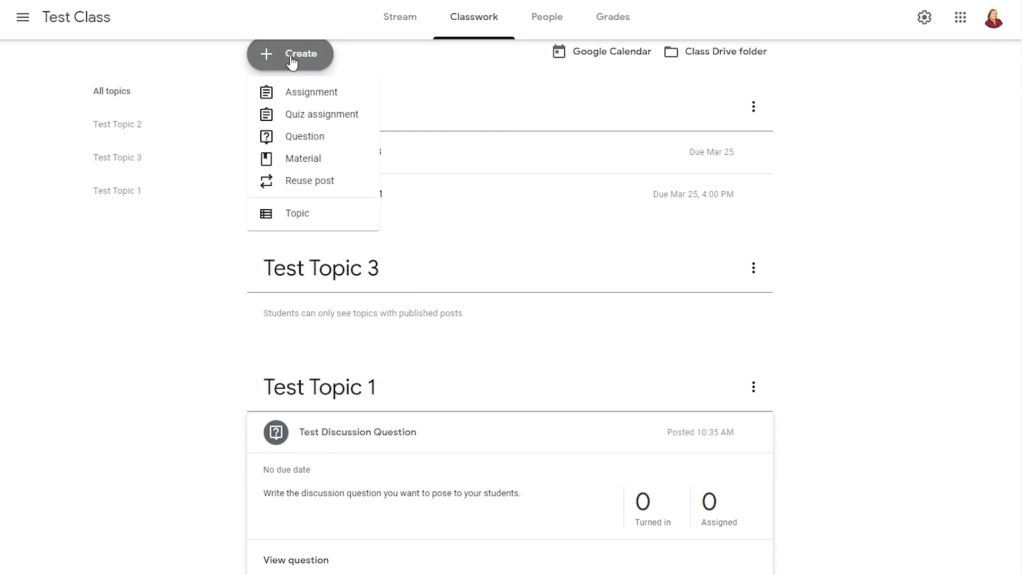
pyautogui.click(295, 138)
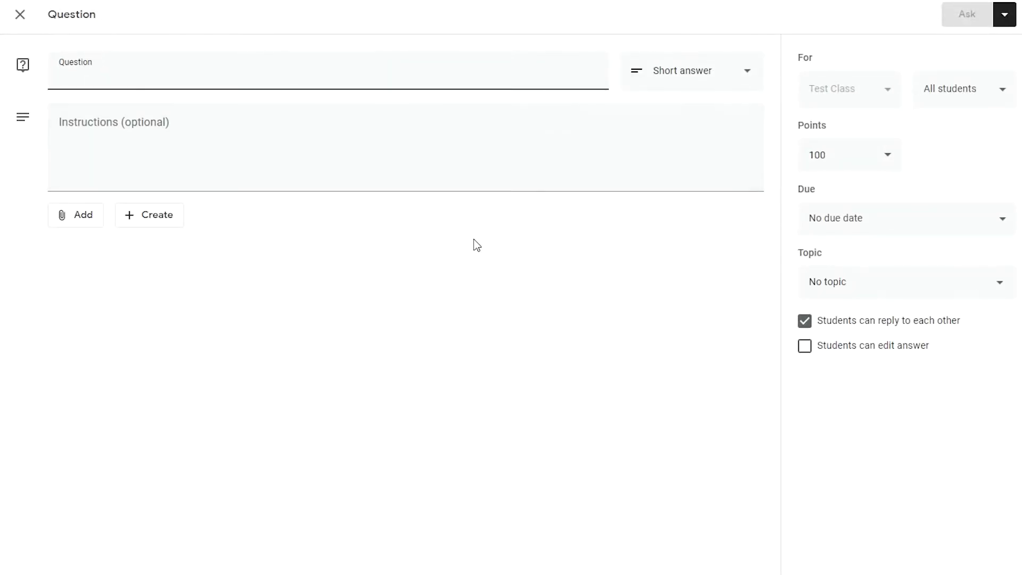
pyautogui.click(88, 134)
pyautogui.click(115, 79)
pyautogui.click(694, 72)
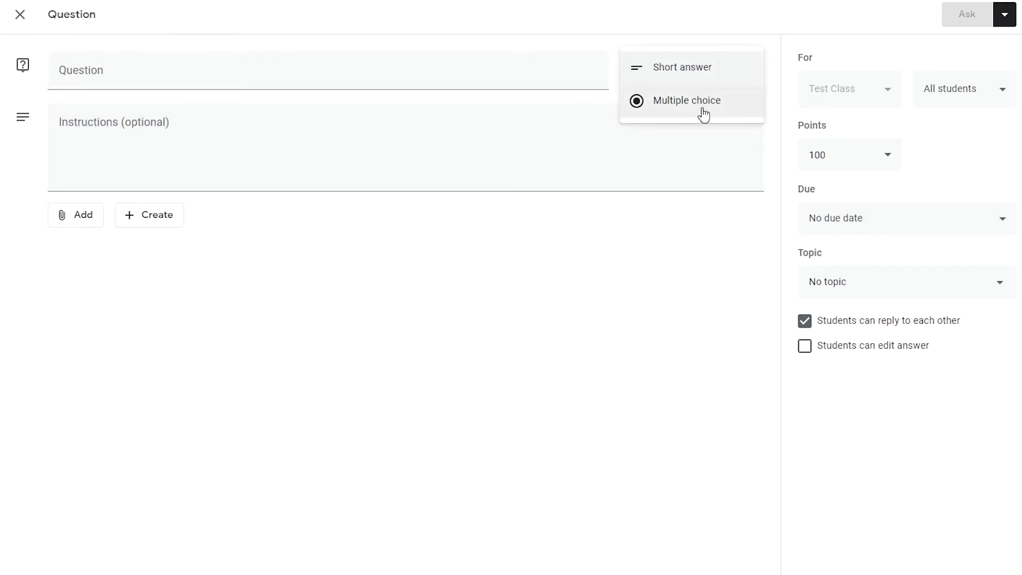
pyautogui.click(698, 72)
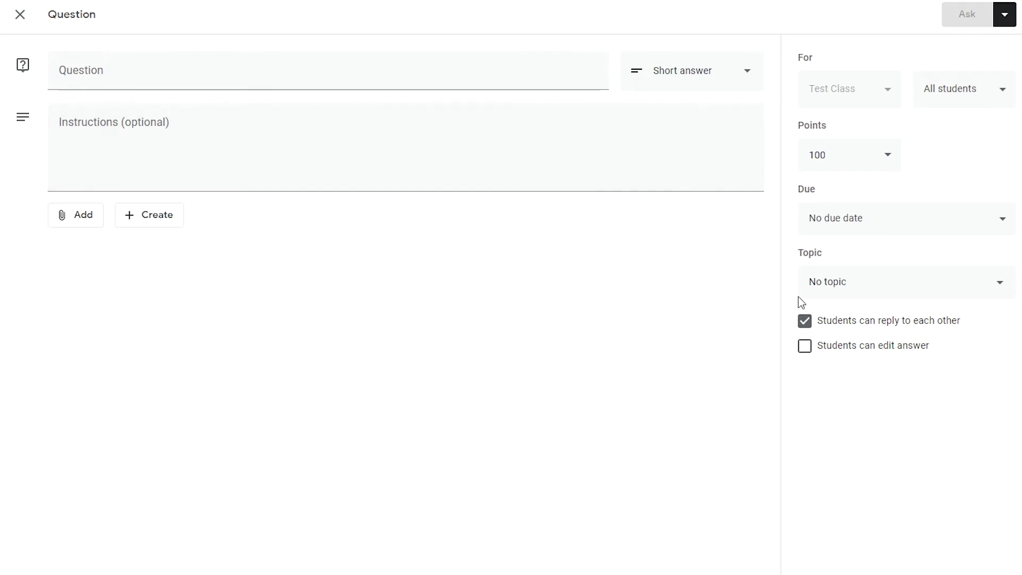
# - Allow students to edit their answer and set the question's due date to Mar 25, 2020 at 11:59 PM
pyautogui.click(807, 360)
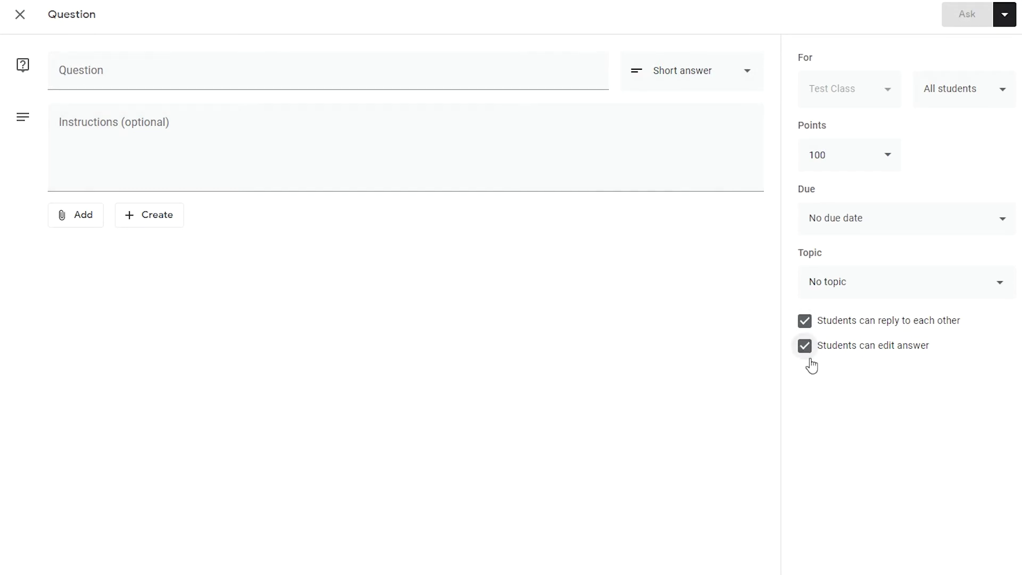
pyautogui.click(857, 218)
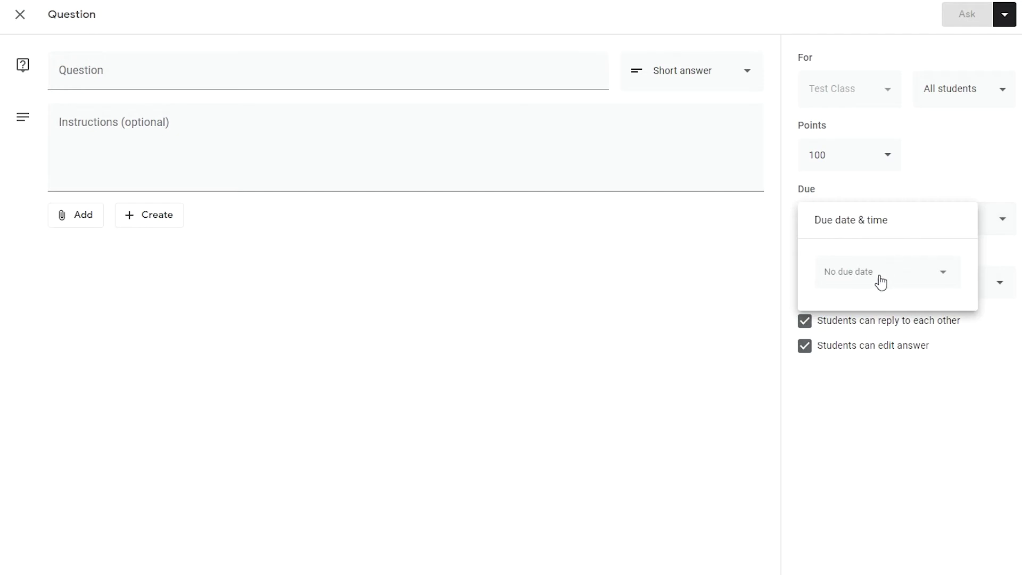
pyautogui.click(881, 282)
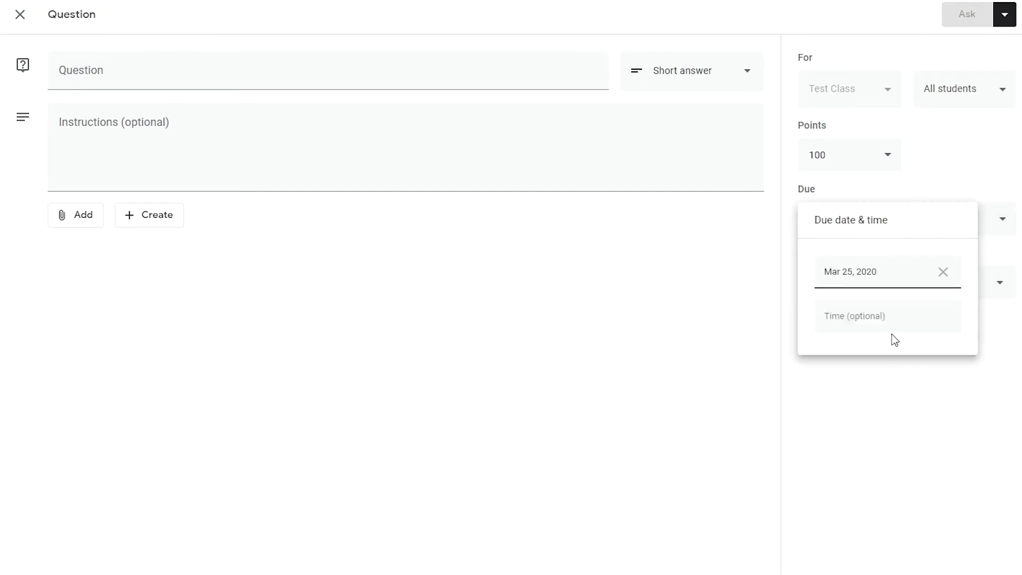
pyautogui.click(872, 326)
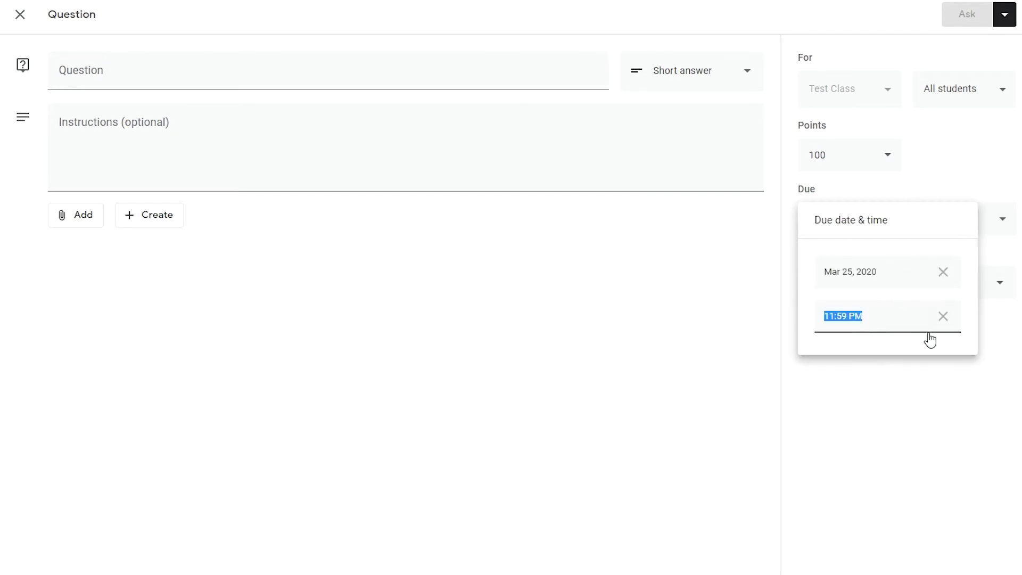
pyautogui.click(933, 381)
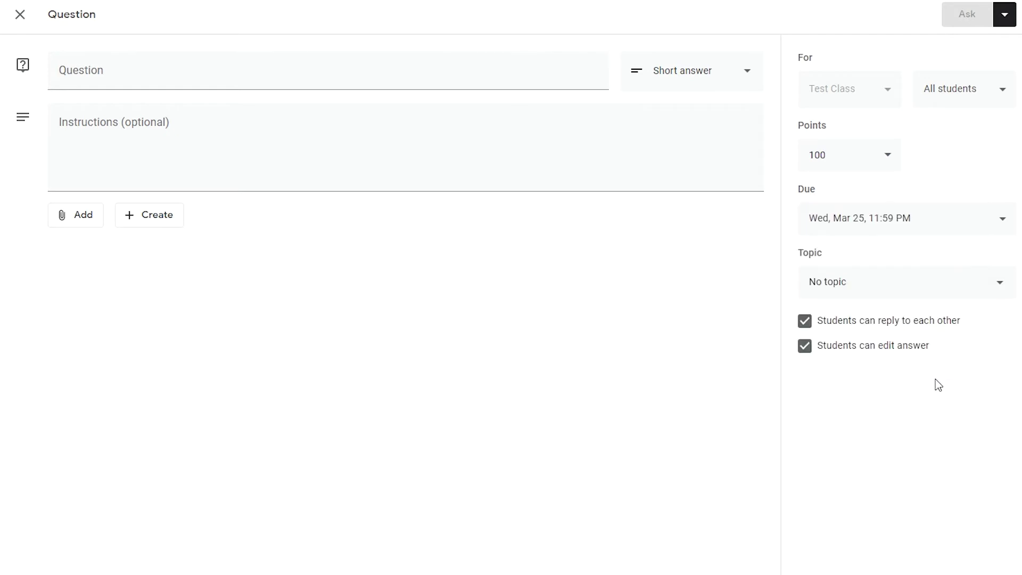
# - Assign the question to Test Topic 1 and post it to the class with the question text "test"
pyautogui.click(874, 290)
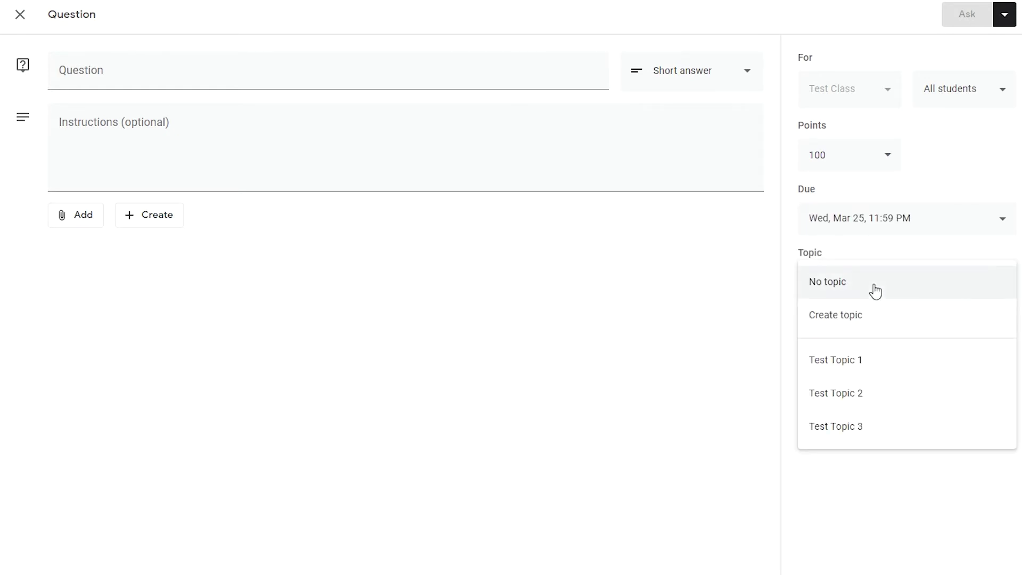
pyautogui.click(857, 360)
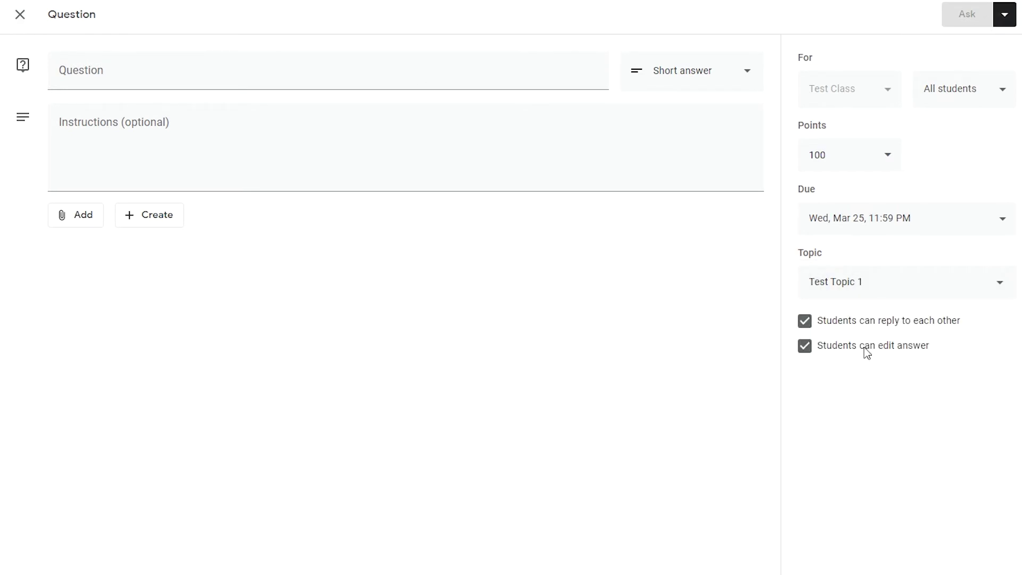
pyautogui.click(175, 59)
pyautogui.write('test')
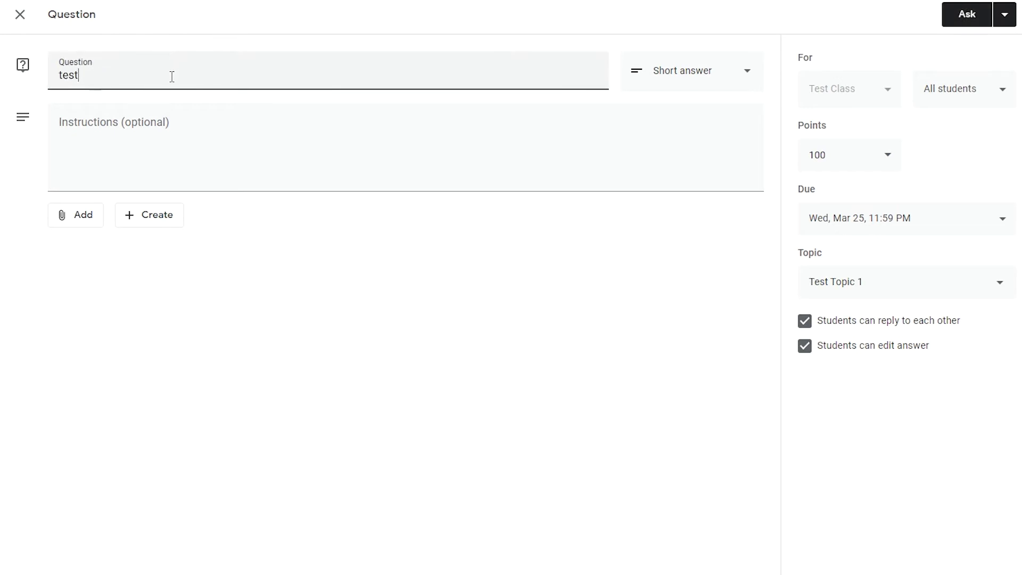
pyautogui.click(968, 23)
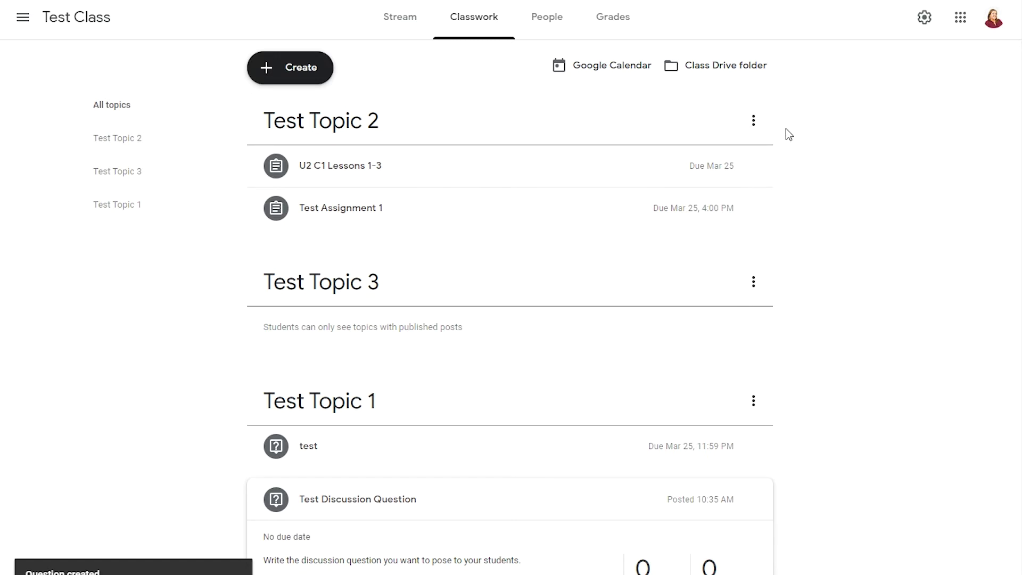
# - Move the U2 C1 Lessons 1-3 assignment to Test Topic 3 and save the change
pyautogui.click(754, 167)
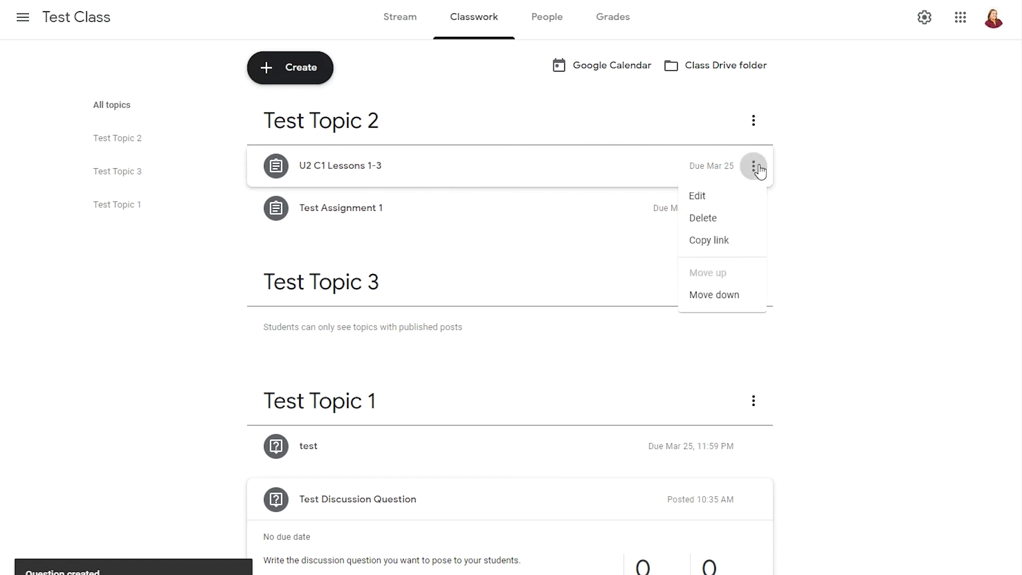
pyautogui.click(733, 198)
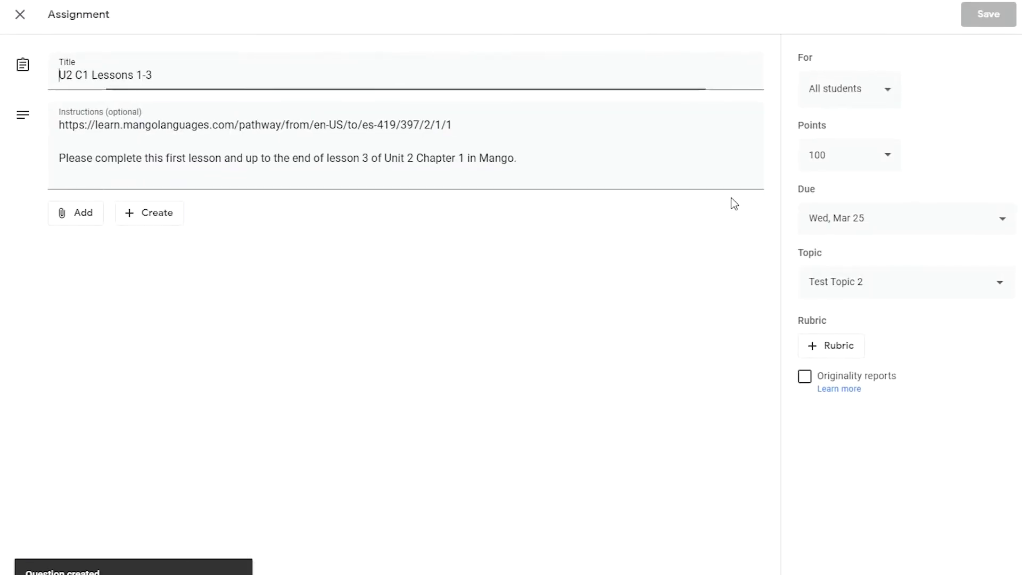
pyautogui.click(862, 292)
pyautogui.click(861, 318)
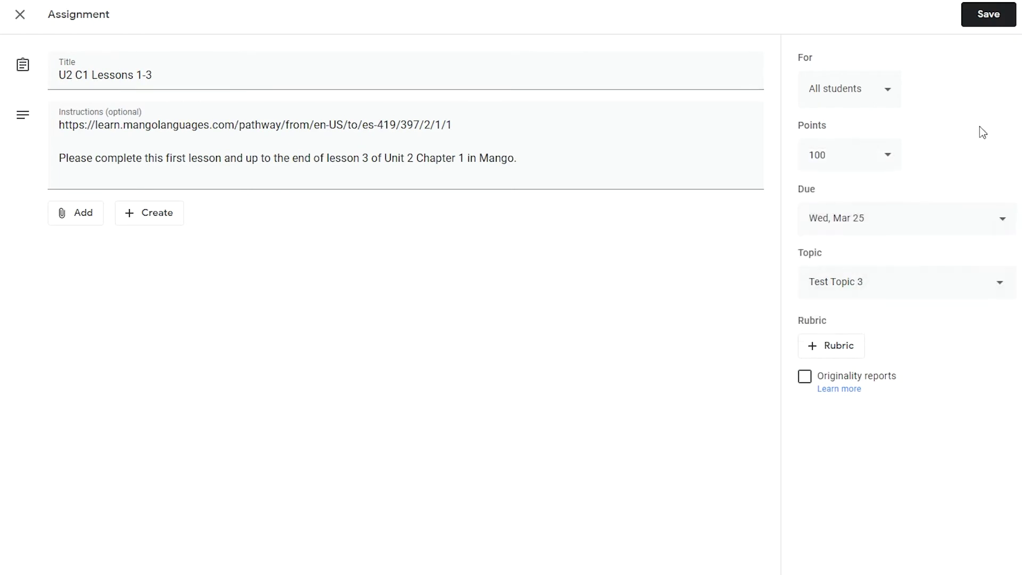
pyautogui.click(986, 22)
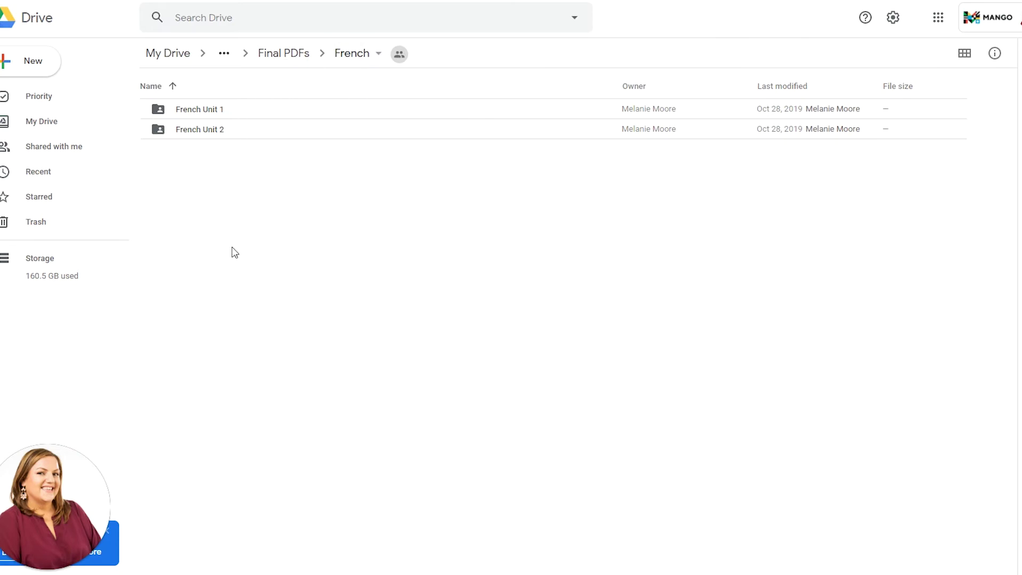
# - In Google Drive, open the Teacher Lesson Plan folder for French Unit 1, Chapter 1 (French U1 C1)
pyautogui.doubleClick(207, 109)
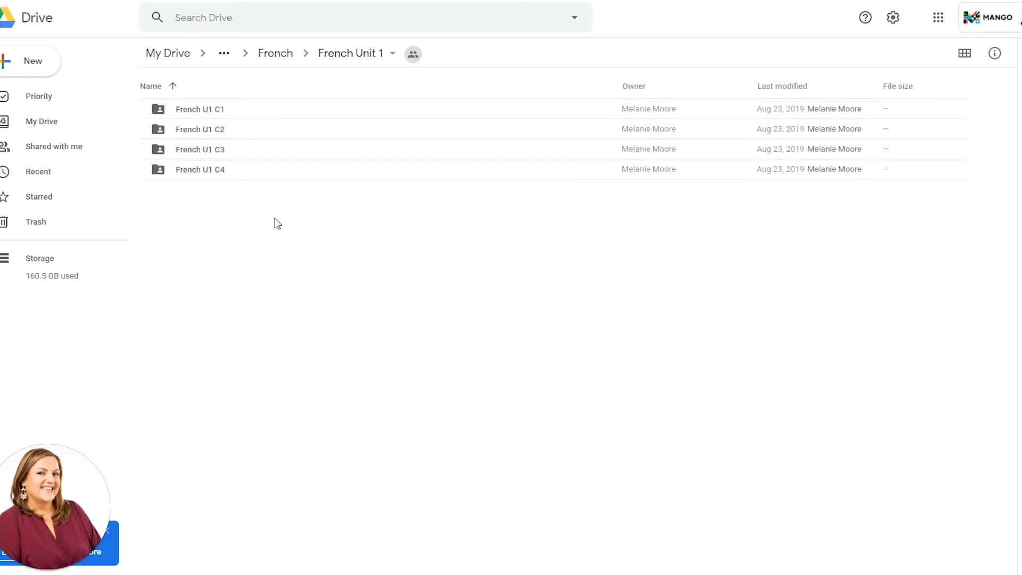
pyautogui.doubleClick(209, 111)
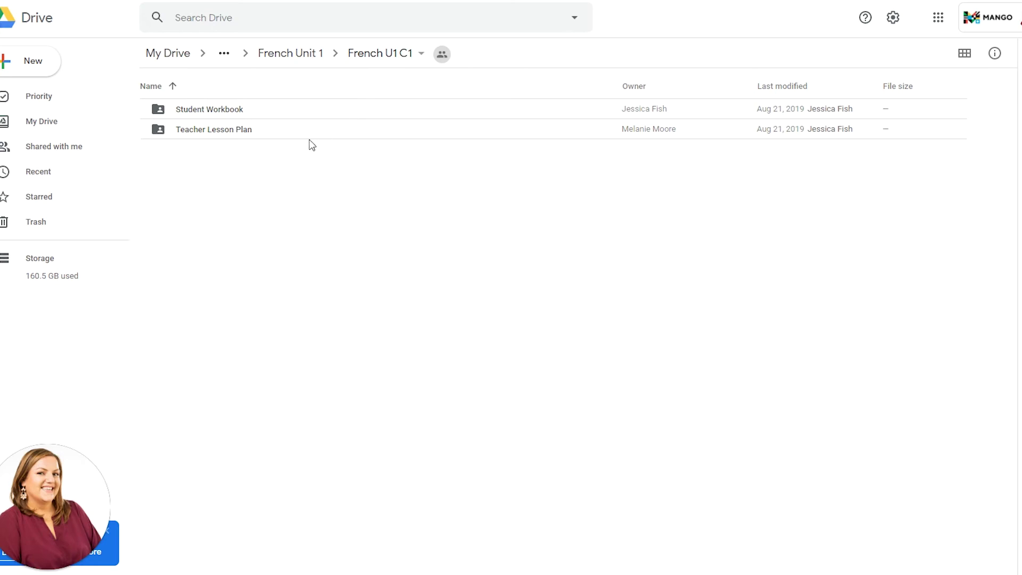
pyautogui.doubleClick(205, 134)
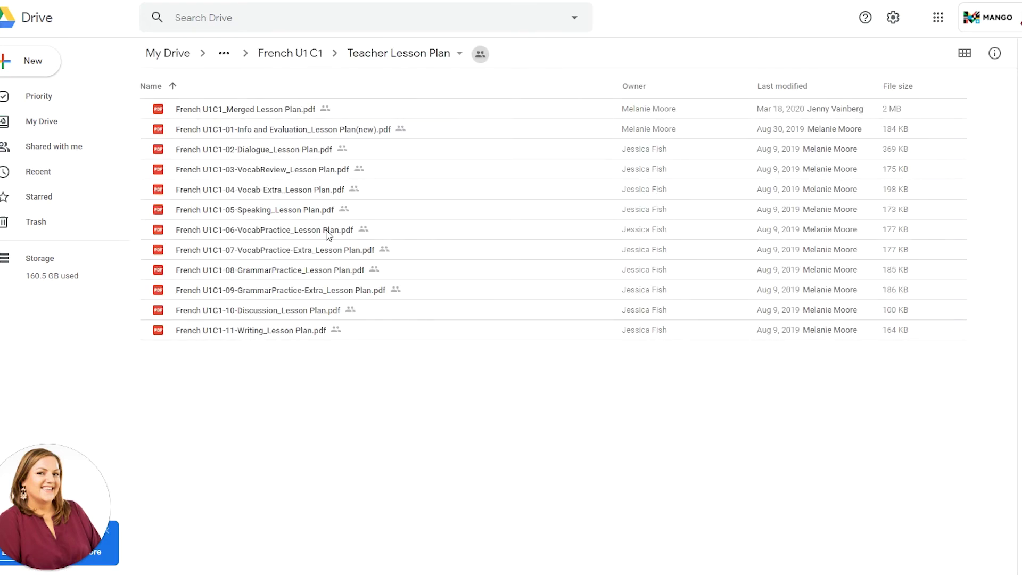
# - Examine the quiz, teacher guide and class work pages of French U1C1-03-VocabReview_Lesson Plan.pdf, then close the preview
pyautogui.doubleClick(269, 169)
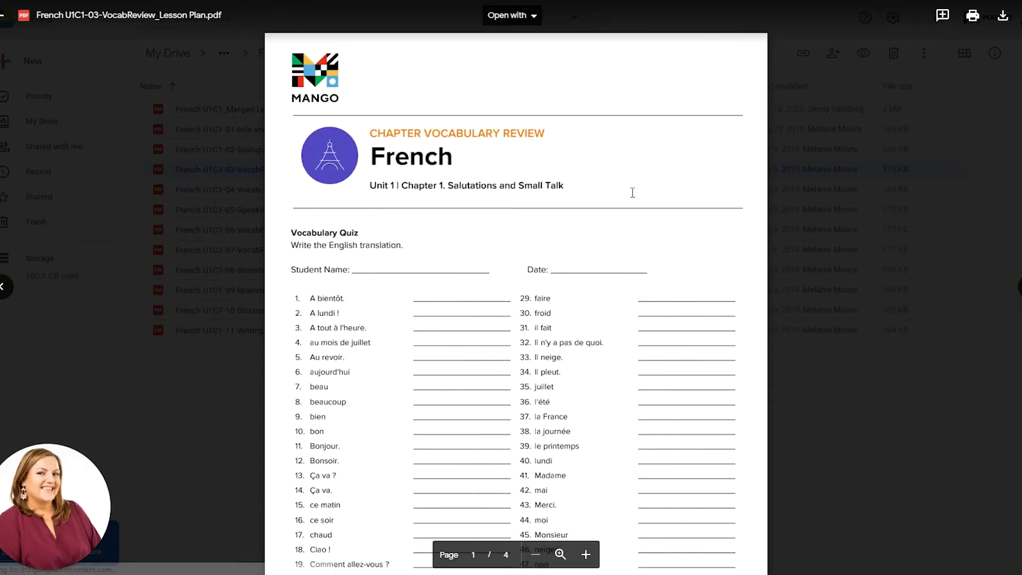
pyautogui.scroll(-20, 716, 209)
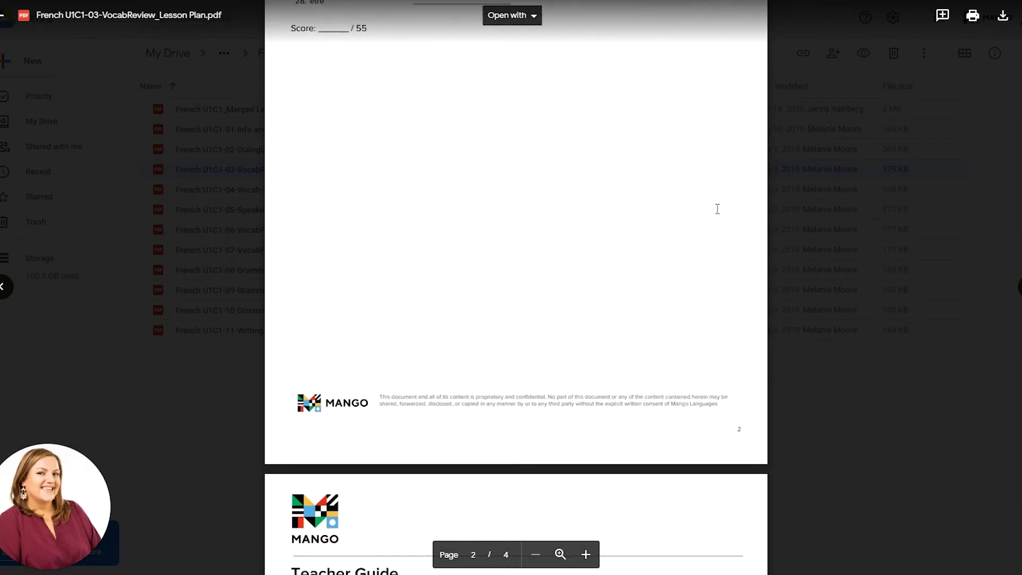
pyautogui.scroll(-4, 715, 209)
pyautogui.scroll(1, 714, 207)
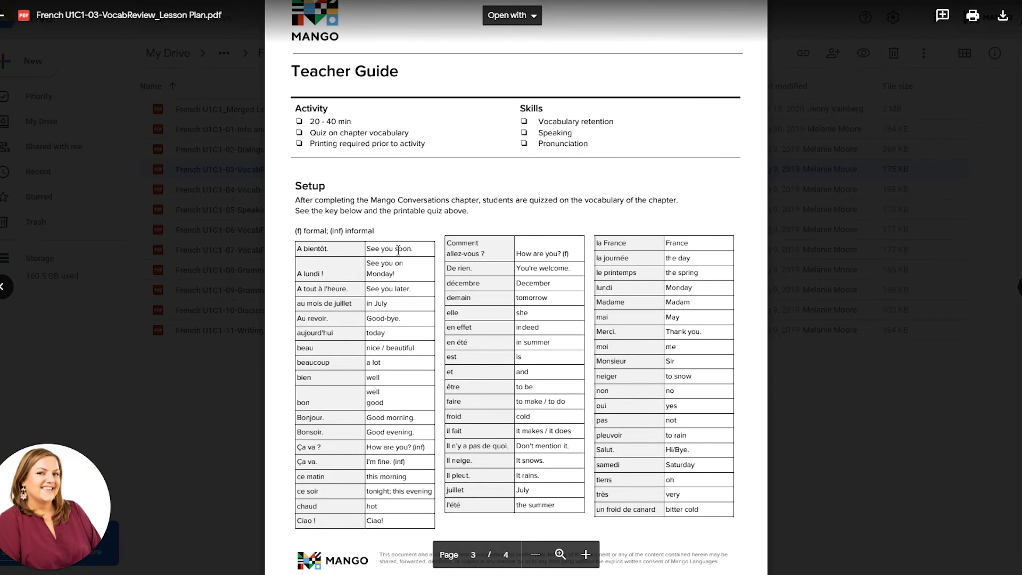
pyautogui.scroll(-10, 572, 335)
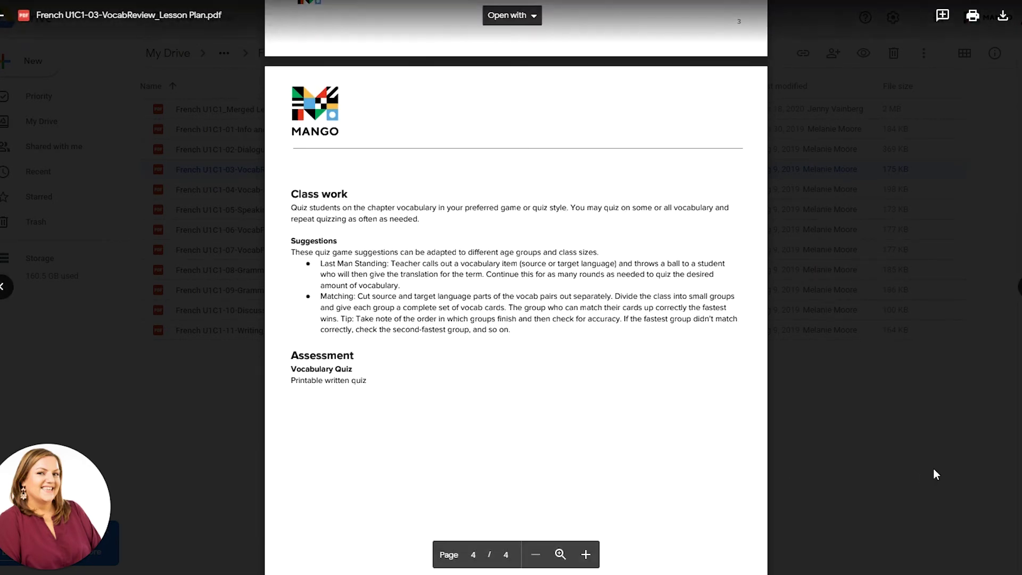
pyautogui.click(906, 442)
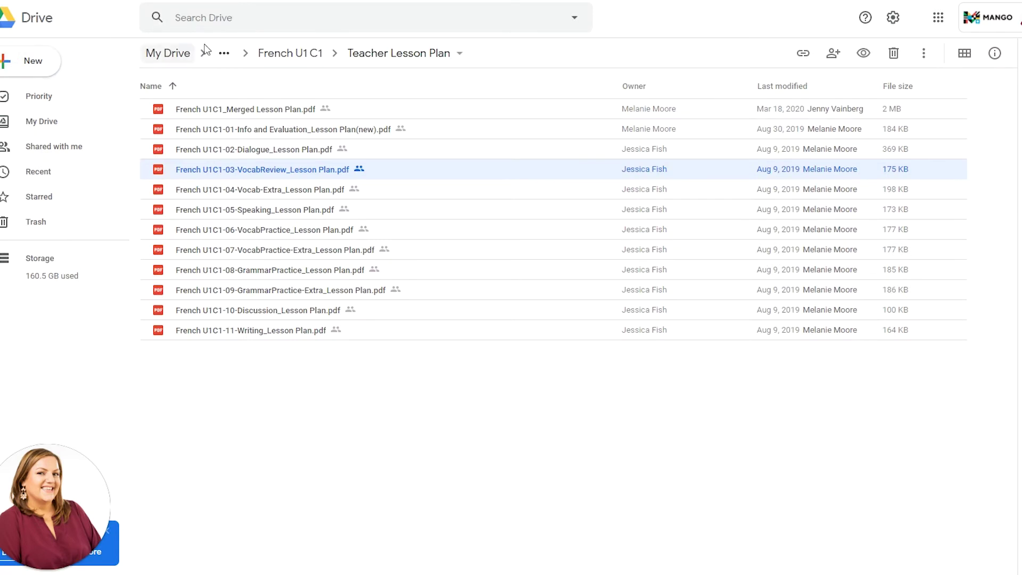
# - Go to the Student Workbook folder of French U1 C1 and examine French U1C1-03-VocabReview_Student Workbook.pdf
pyautogui.click(293, 64)
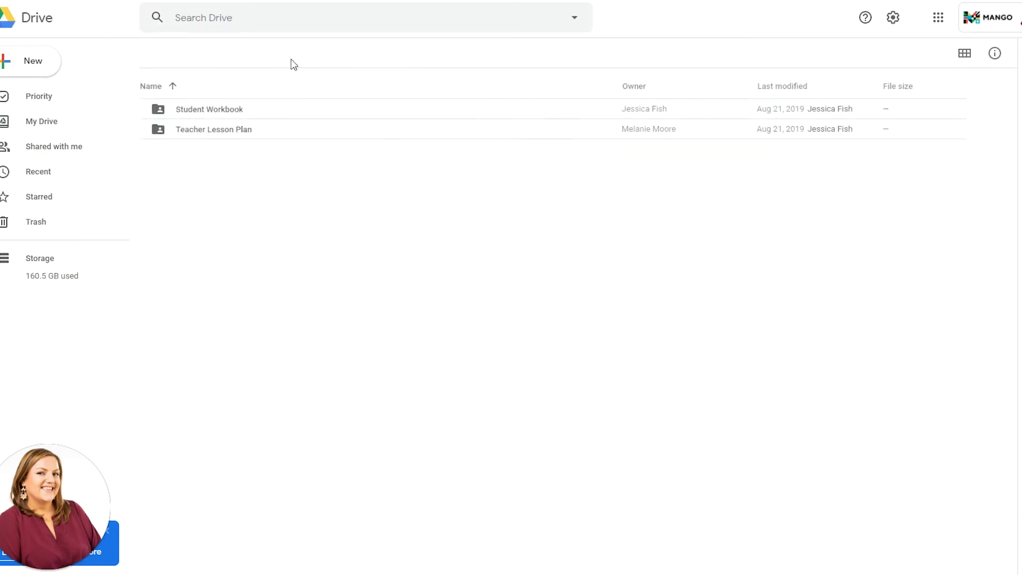
pyautogui.doubleClick(207, 107)
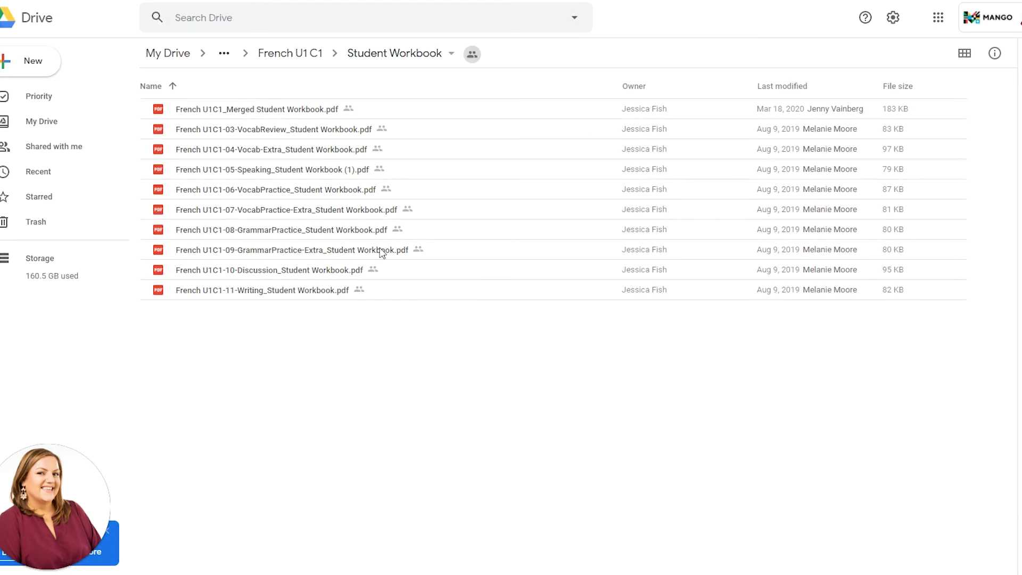
pyautogui.doubleClick(261, 132)
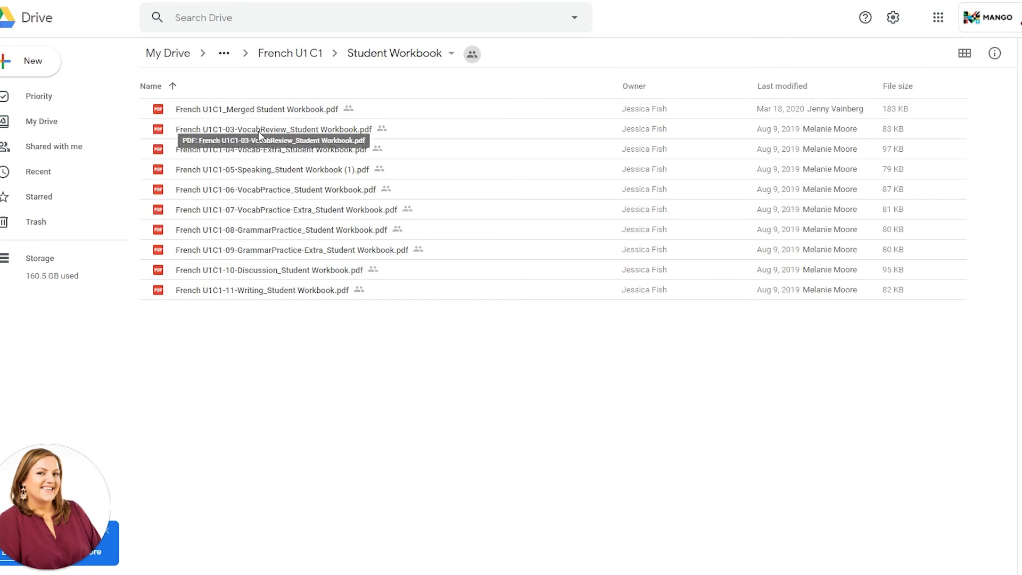
pyautogui.scroll(-5, 531, 256)
pyautogui.scroll(-8, 531, 256)
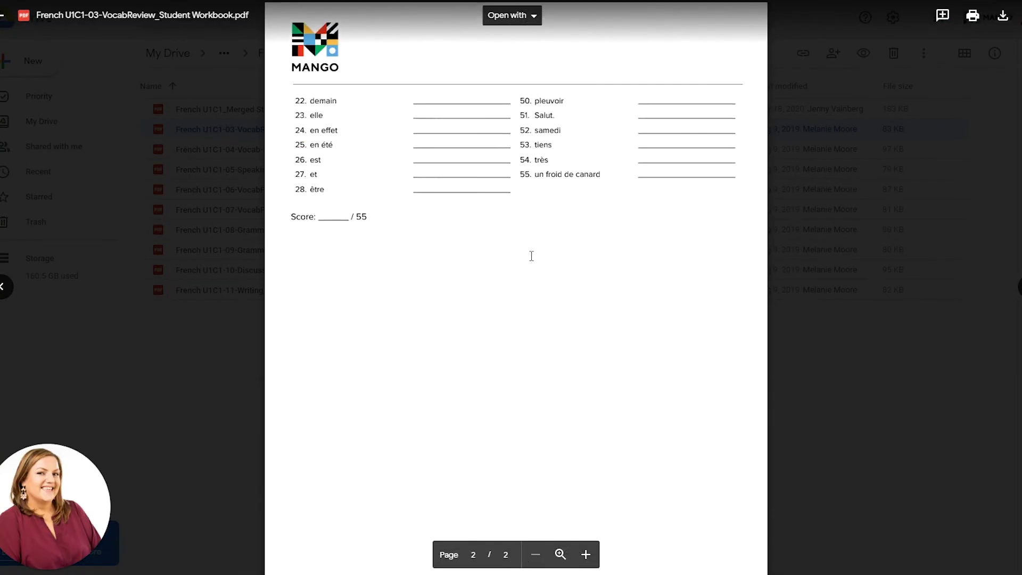
pyautogui.scroll(5, 484, 275)
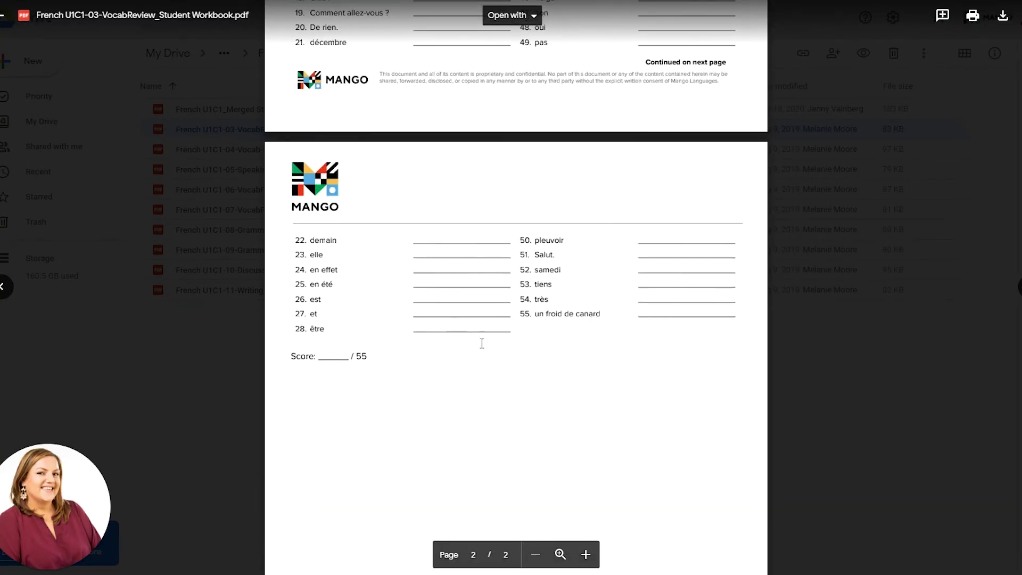
pyautogui.click(881, 452)
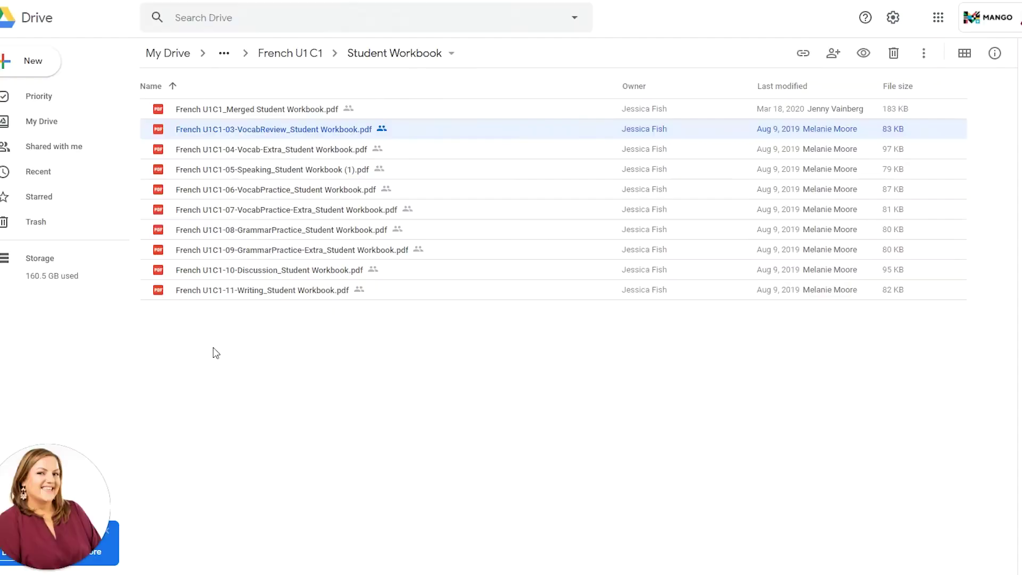
# - Select all the PDFs in the Student Workbook folder and download them together
pyautogui.click(213, 348)
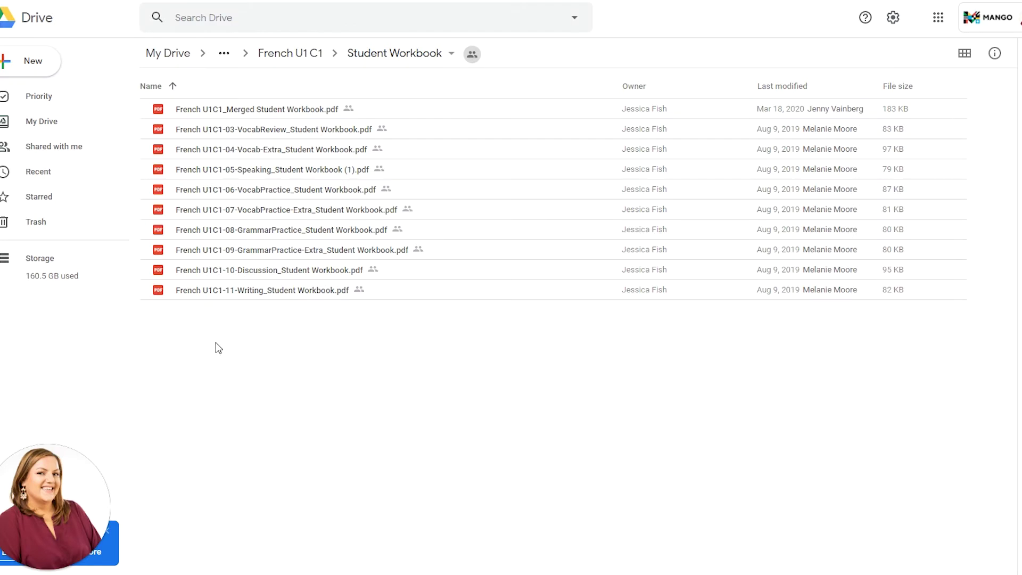
pyautogui.click(284, 113)
pyautogui.keyDown('shift'); pyautogui.click(294, 282); pyautogui.keyUp('shift')
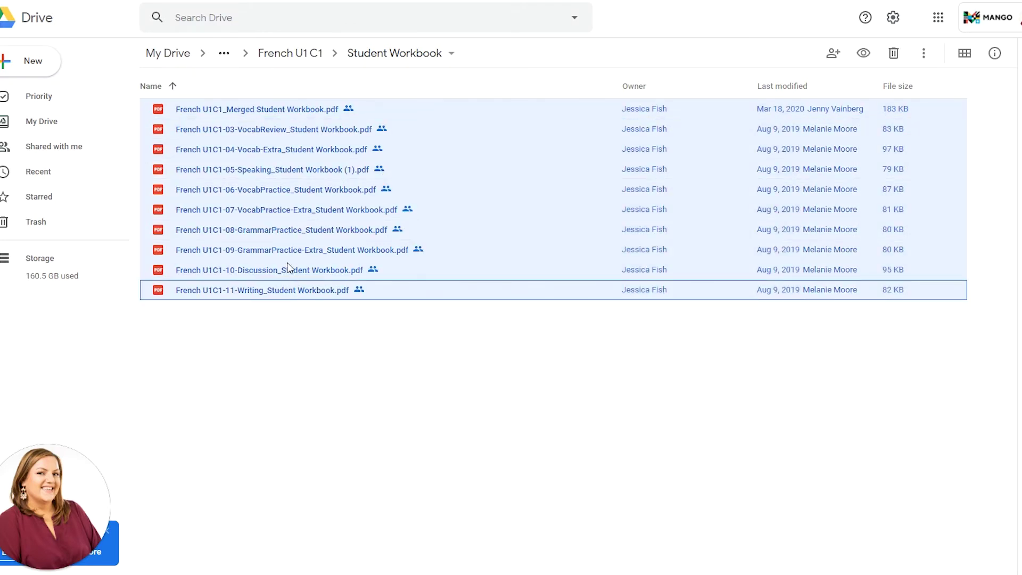
pyautogui.rightClick(277, 248)
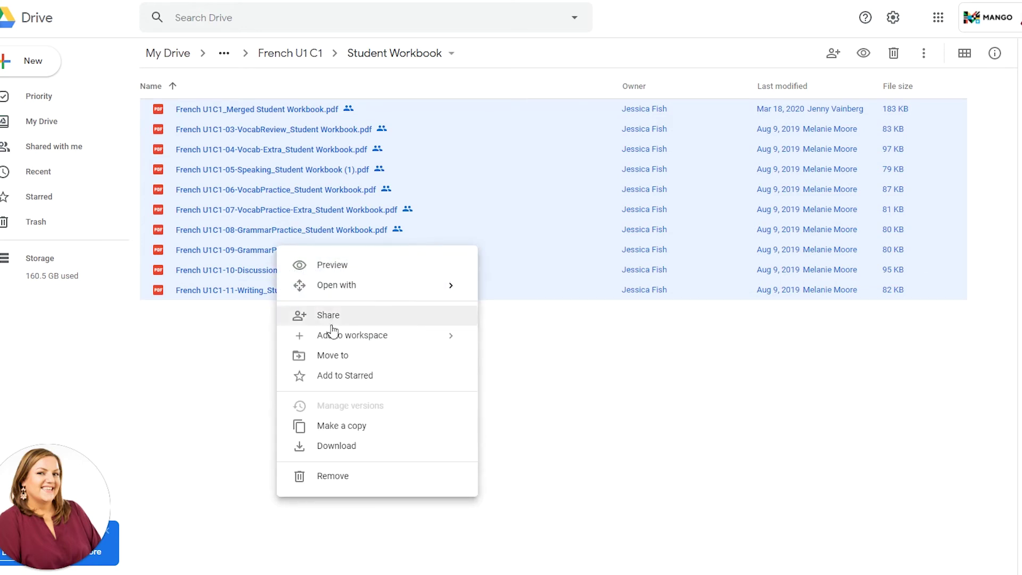
pyautogui.click(358, 452)
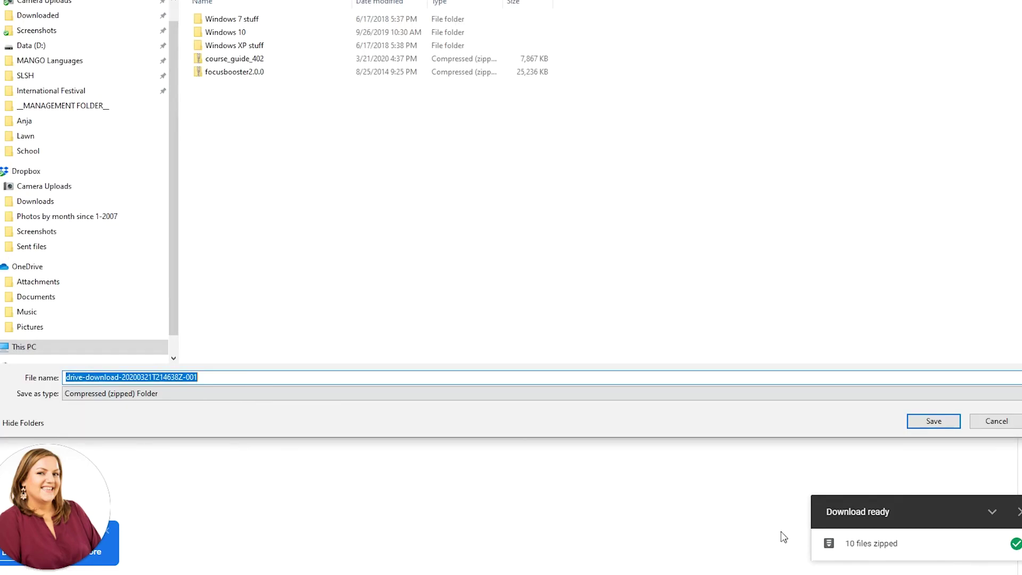
# - Save the downloaded zip in the Classroom Guides French folder, inside GOOGLE CLASSROOM TEST under MANGO Languages
pyautogui.click(74, 62)
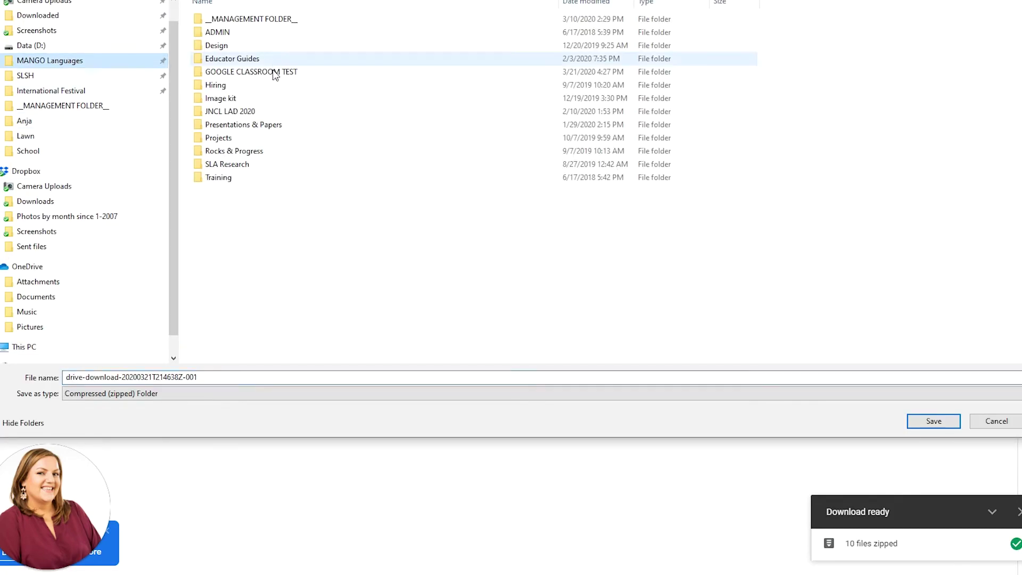
pyautogui.click(277, 74)
pyautogui.doubleClick(277, 72)
pyautogui.doubleClick(250, 20)
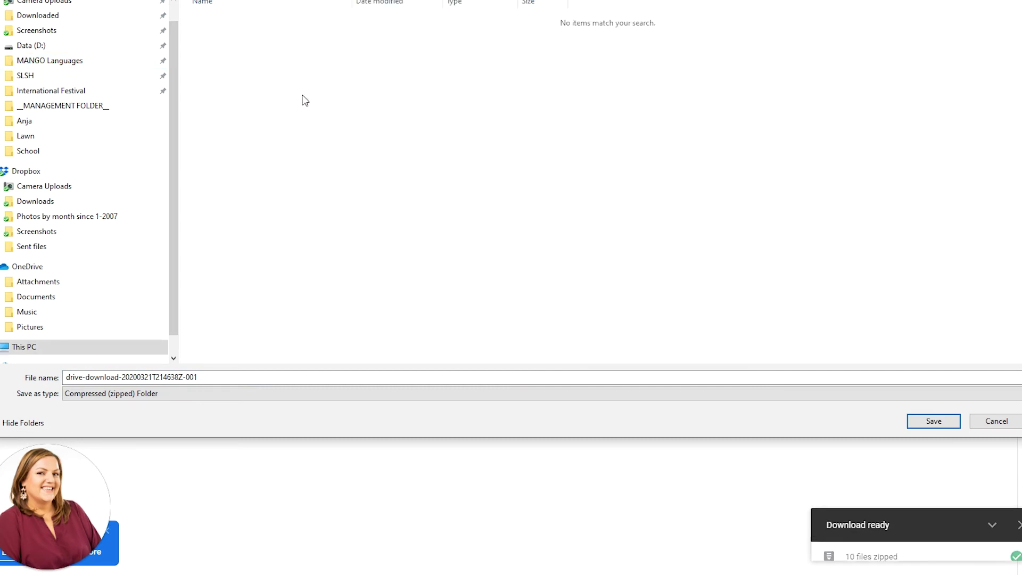
pyautogui.click(933, 421)
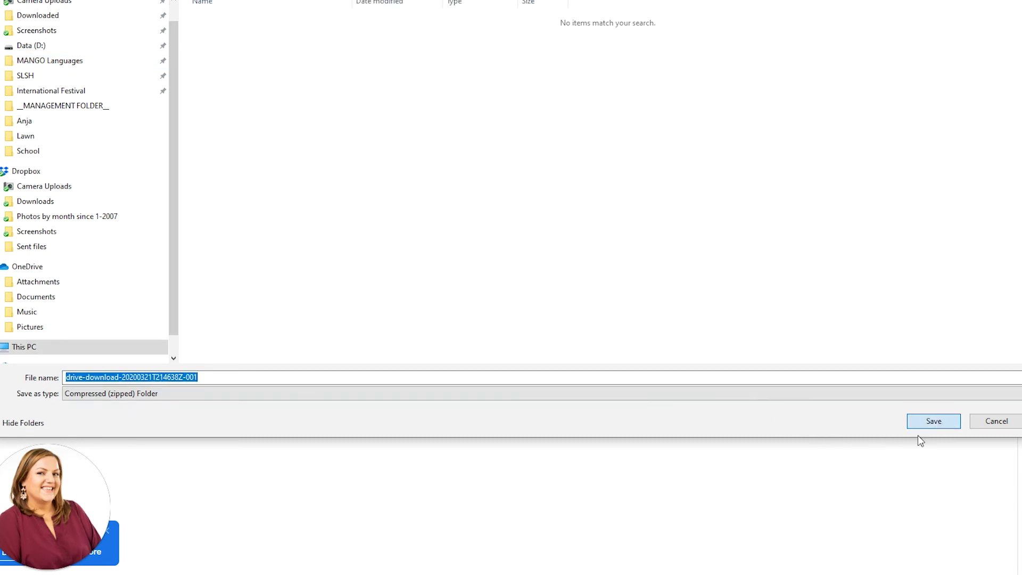
# - Extract the zip's PDFs directly into the Classroom Guides French folder on the computer with 7-Zip, and widen the Name column
pyautogui.moveTo(141, 573)
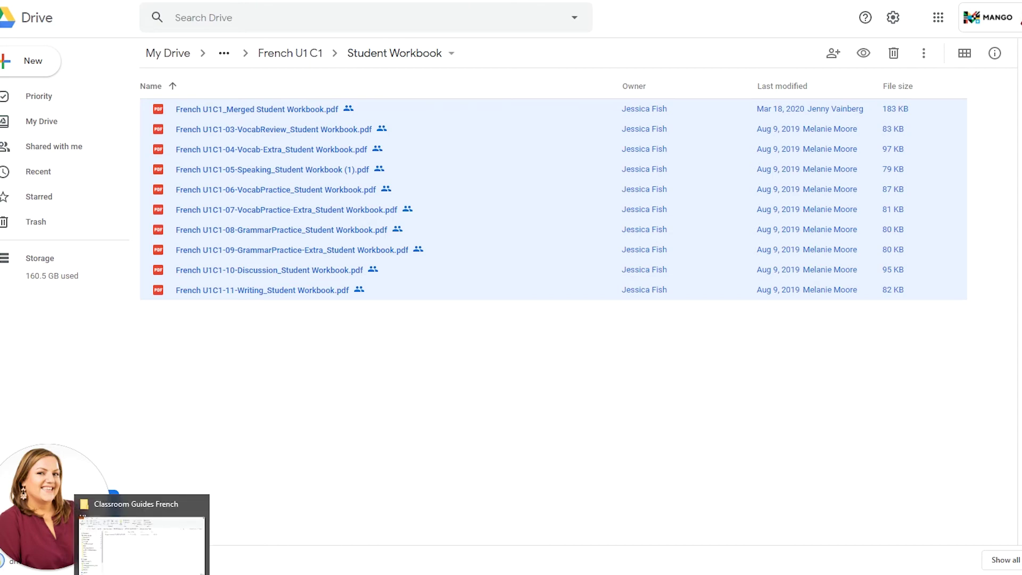
pyautogui.click(142, 537)
pyautogui.moveTo(301, 160); pyautogui.dragTo(318, 114)
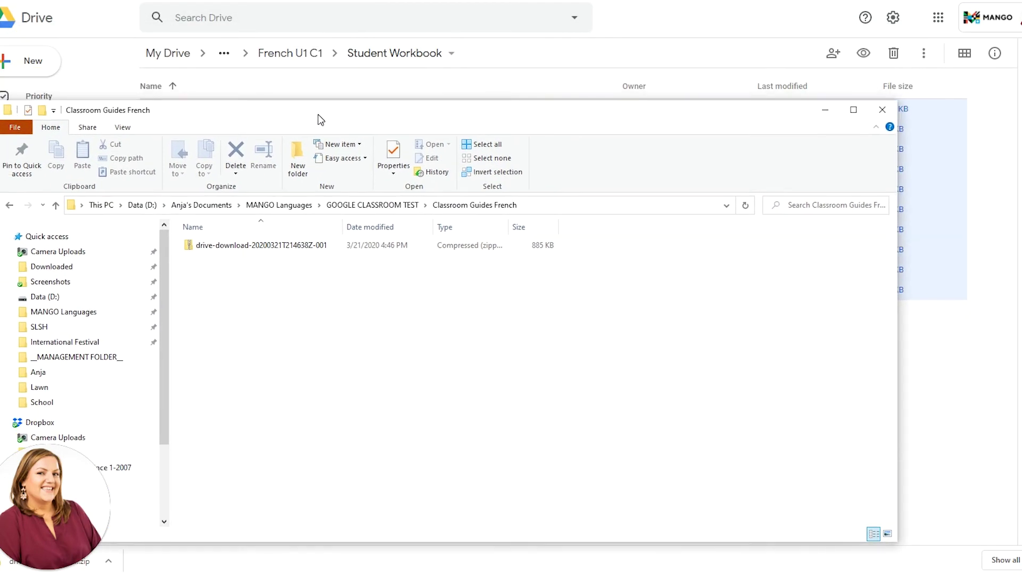
pyautogui.click(237, 248)
pyautogui.rightClick(238, 249)
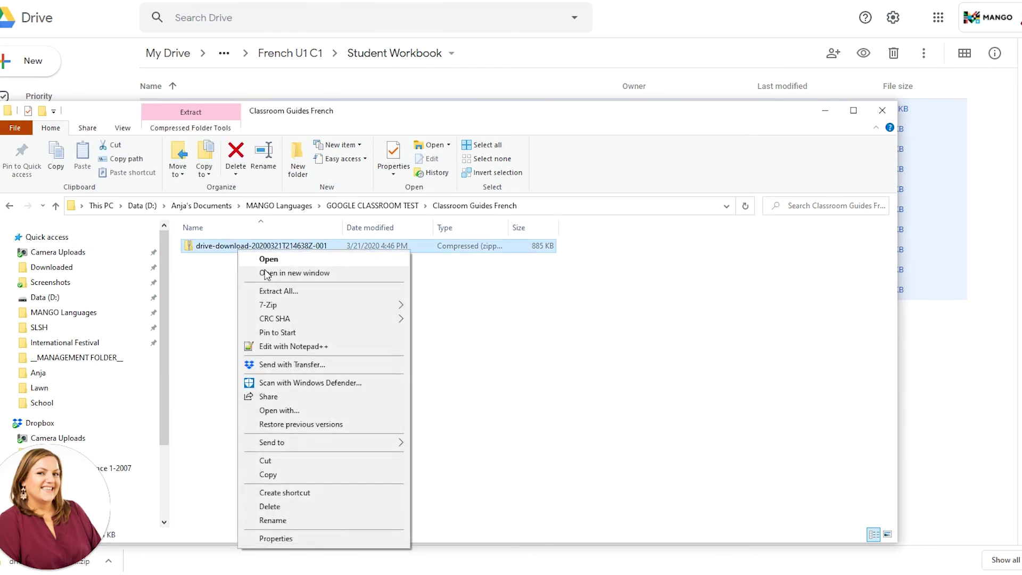
pyautogui.moveTo(290, 306)
pyautogui.click(495, 351)
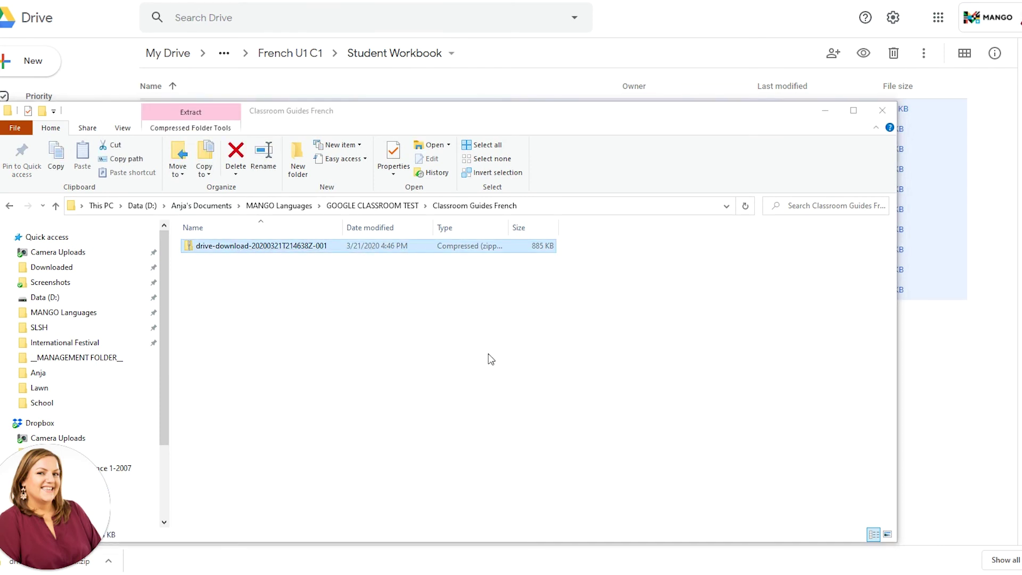
pyautogui.click(420, 438)
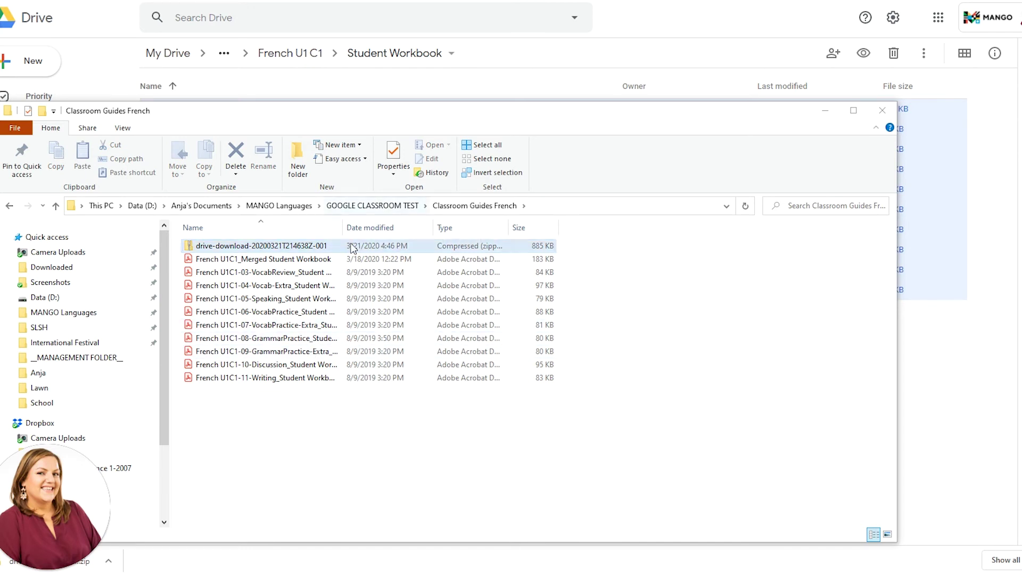
pyautogui.moveTo(342, 228); pyautogui.dragTo(463, 227)
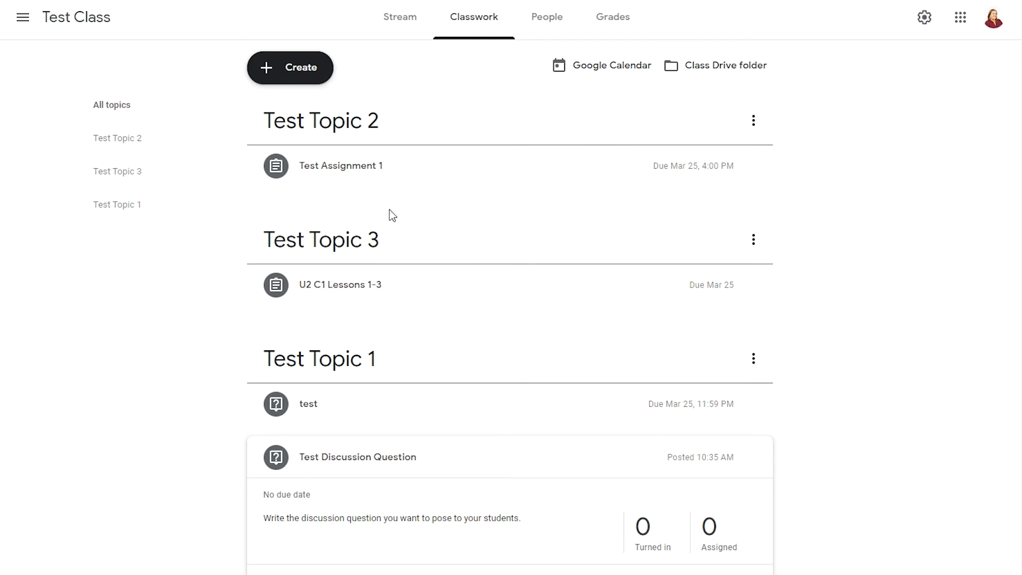
# - Start a new assignment and attach French U1C1-05-Speaking_Student Workbook (1).pdf from the computer, leaving its access at Students can view file
pyautogui.click(290, 73)
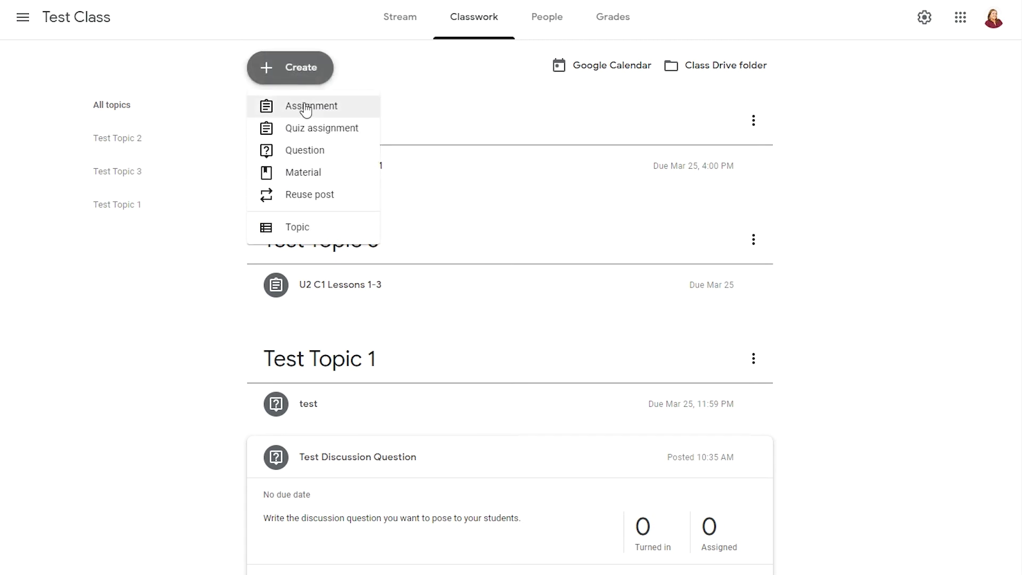
pyautogui.click(306, 109)
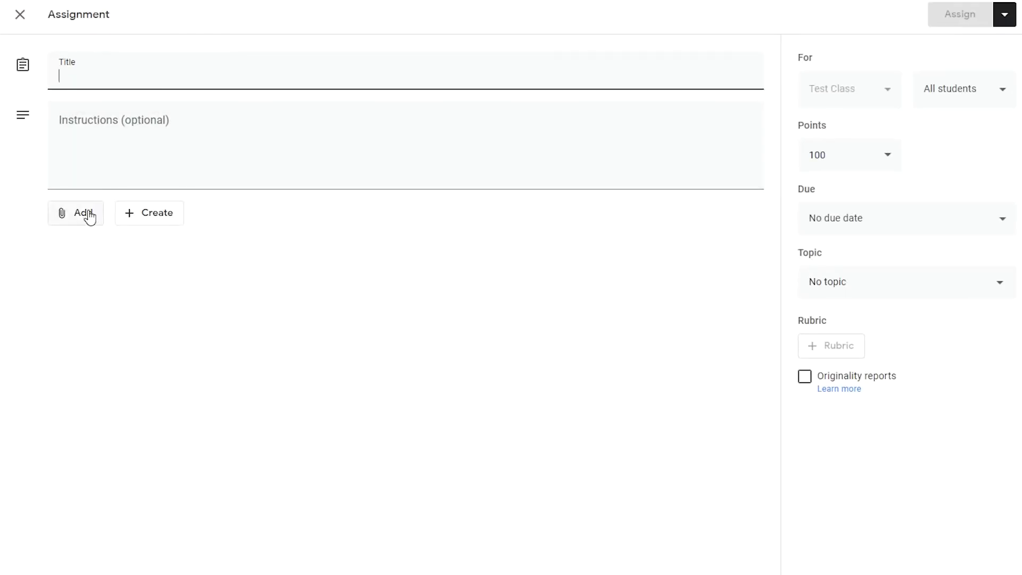
pyautogui.click(90, 216)
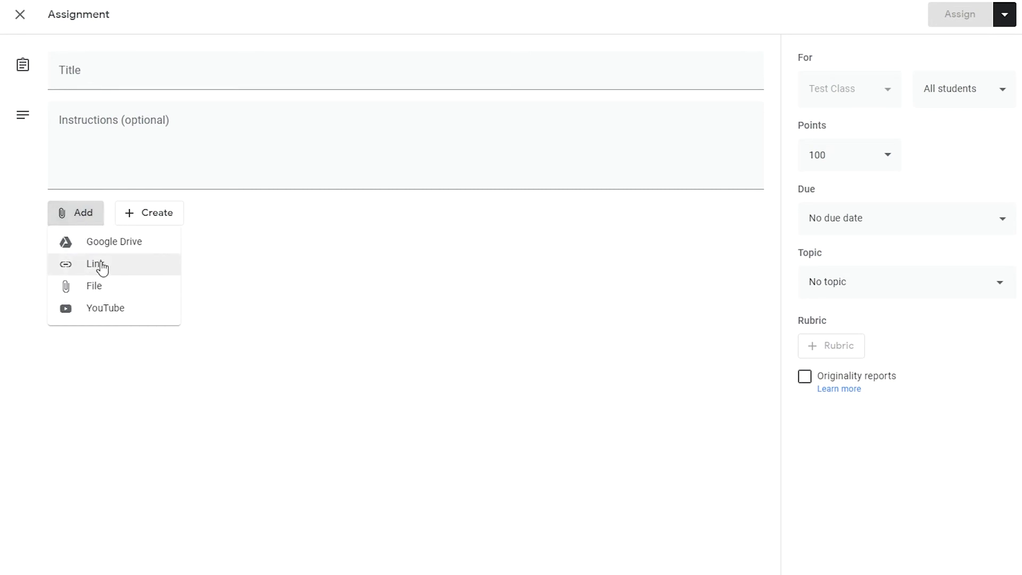
pyautogui.click(101, 289)
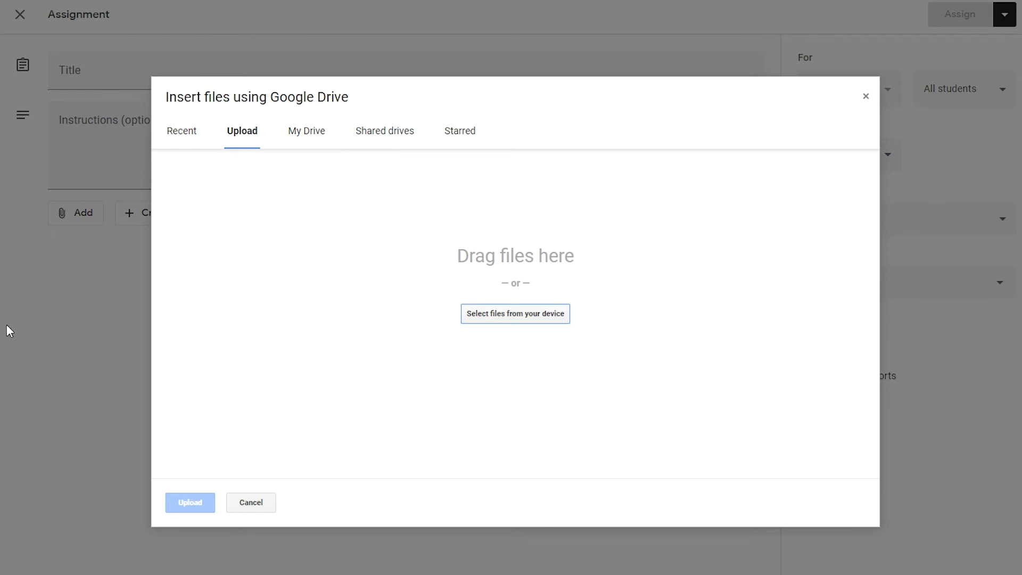
pyautogui.moveTo(64, 324); pyautogui.dragTo(808, 310)
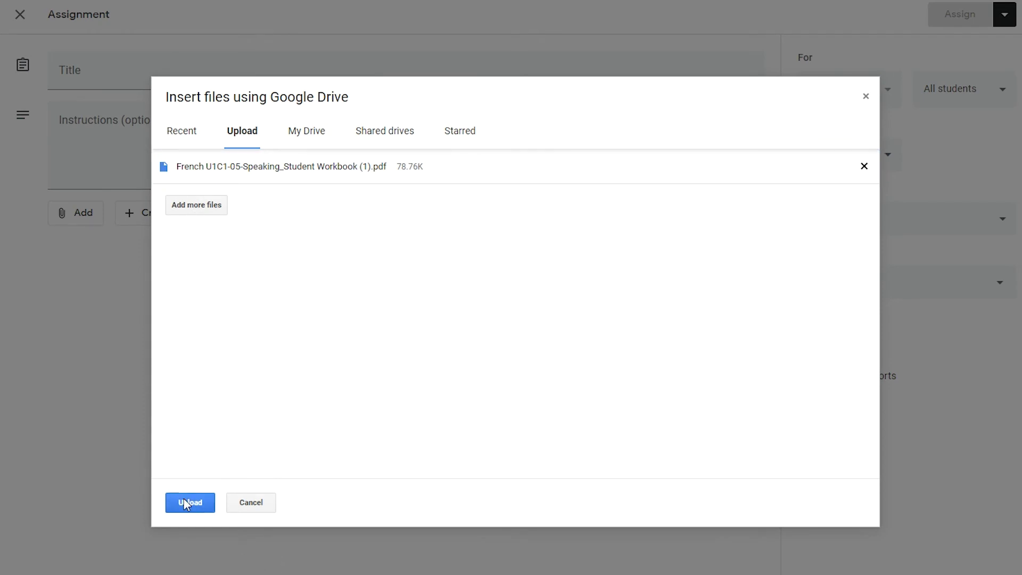
pyautogui.click(213, 502)
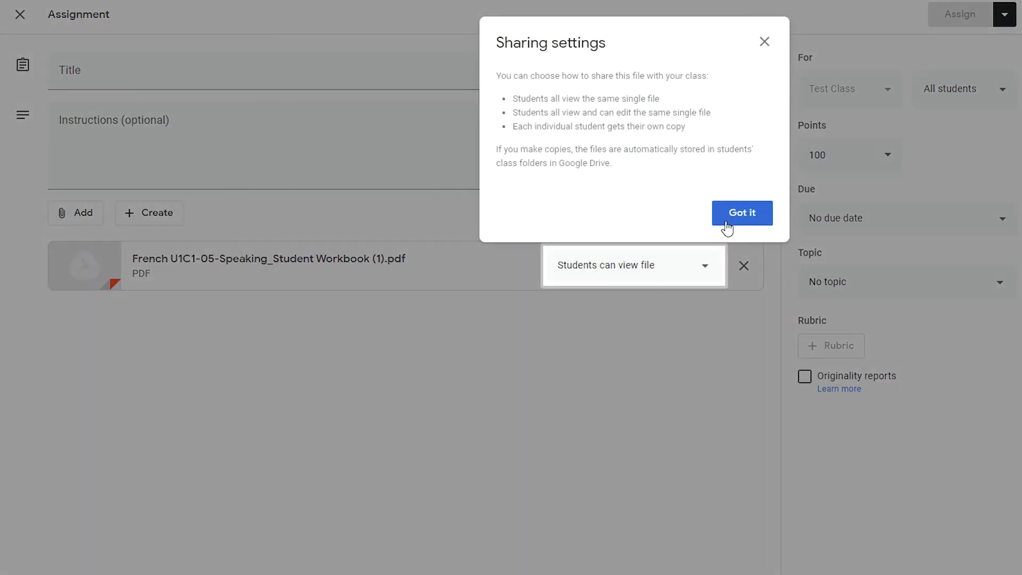
pyautogui.click(725, 222)
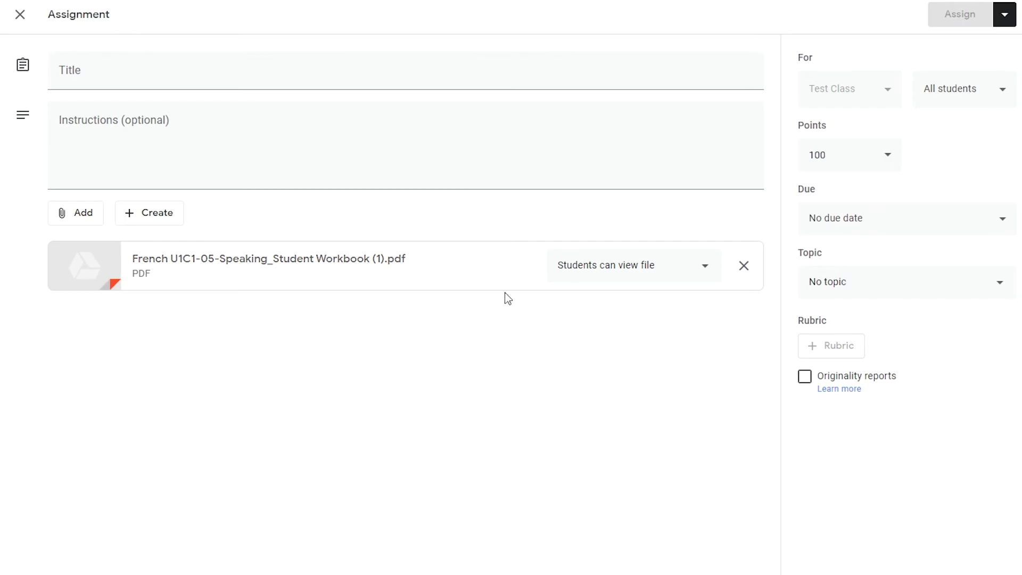
pyautogui.click(632, 271)
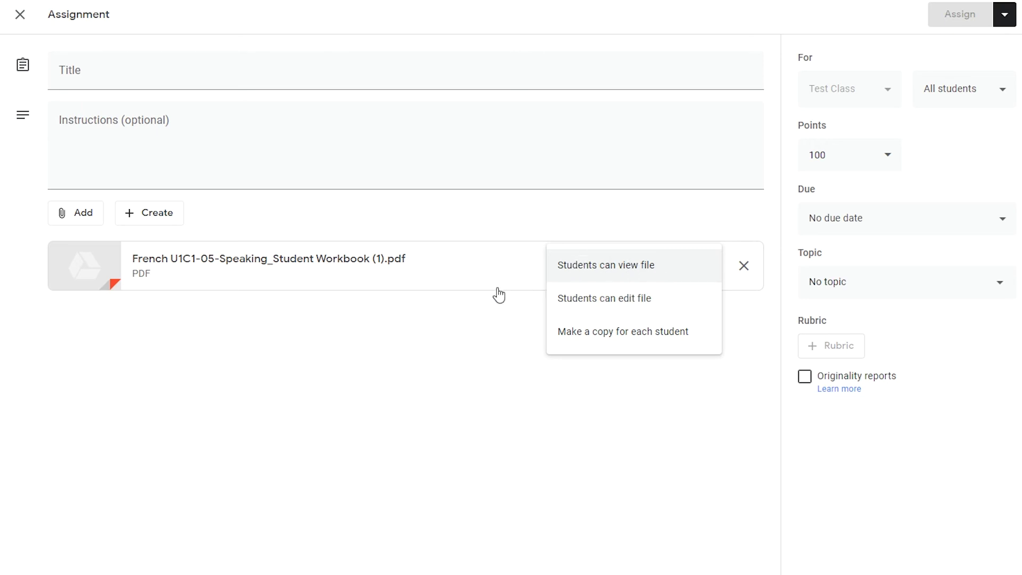
pyautogui.click(486, 326)
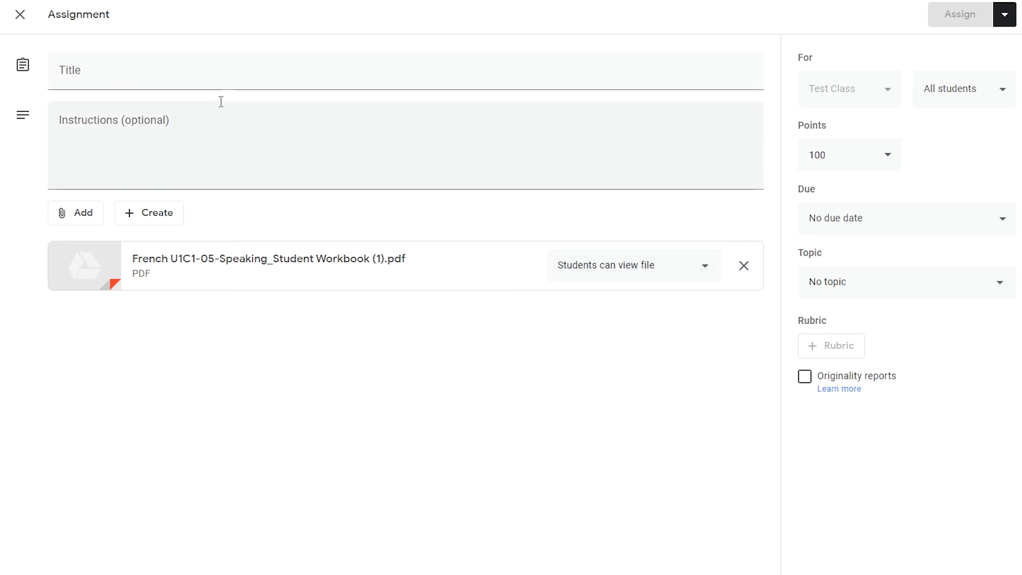
# - Title the assignment "Speaking activity", enter "asdfasdfa" as its instructions, and assign it to the class
pyautogui.click(60, 75)
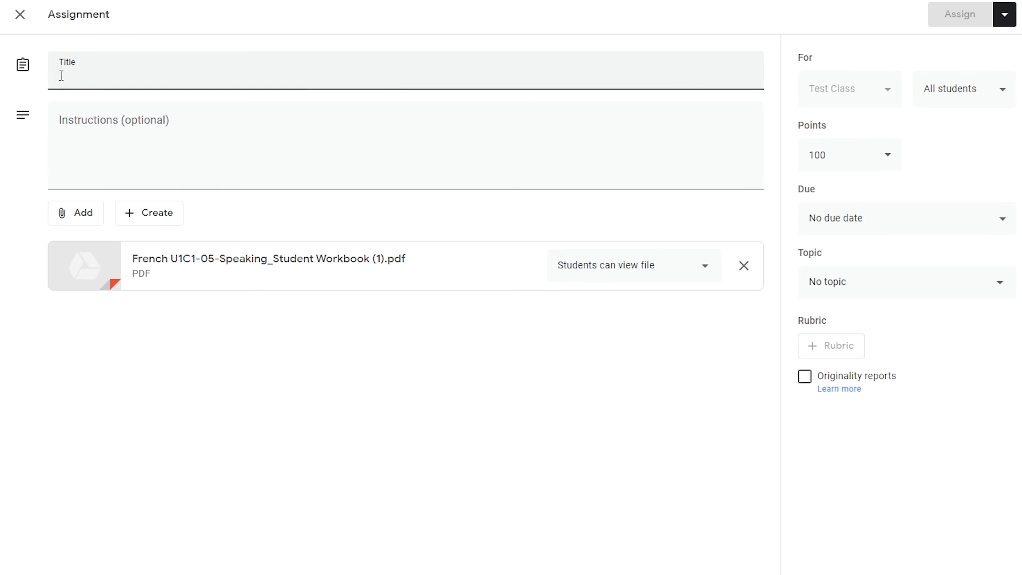
pyautogui.write('Speaking ')
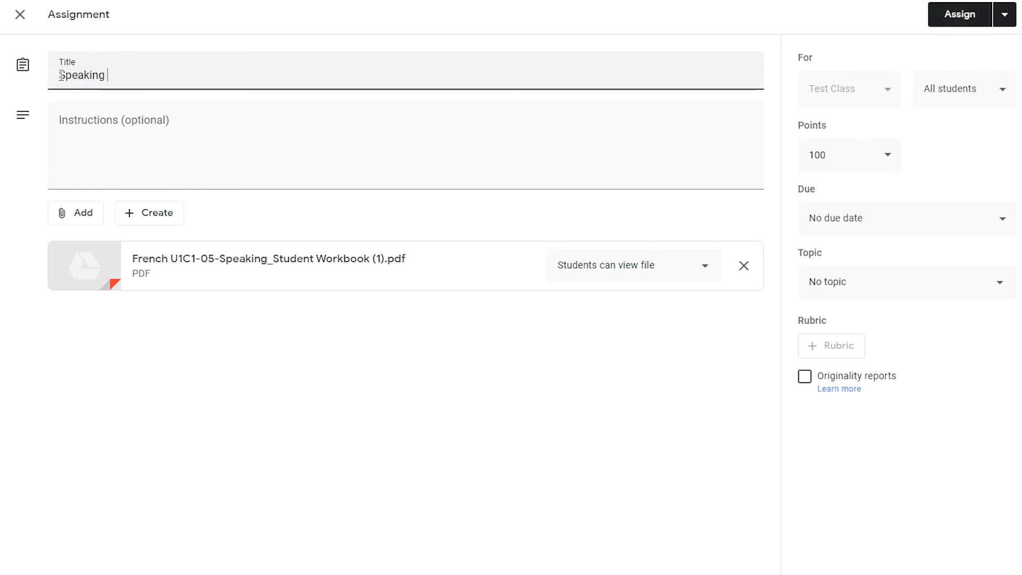
pyautogui.write('activity')
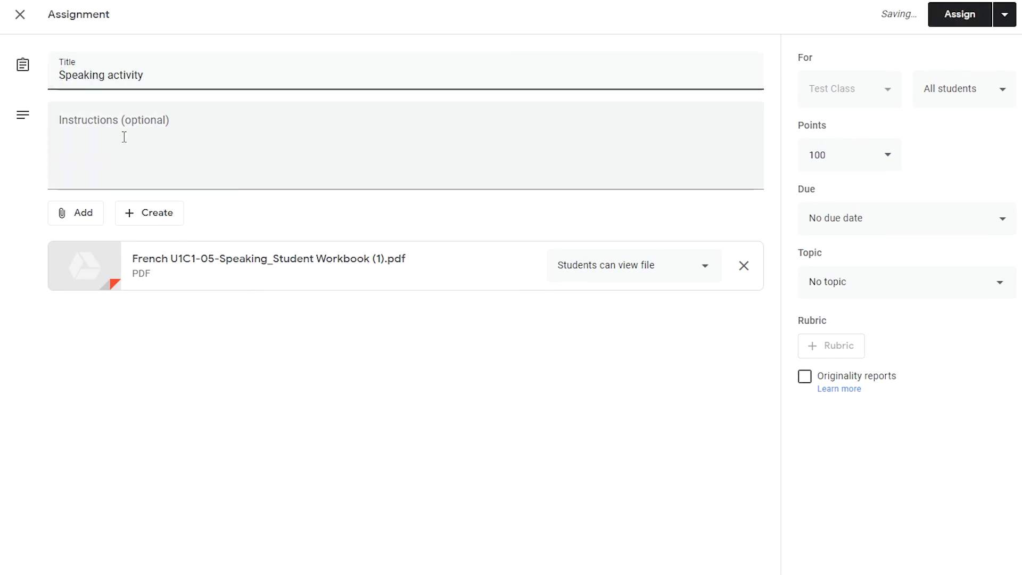
pyautogui.click(118, 130)
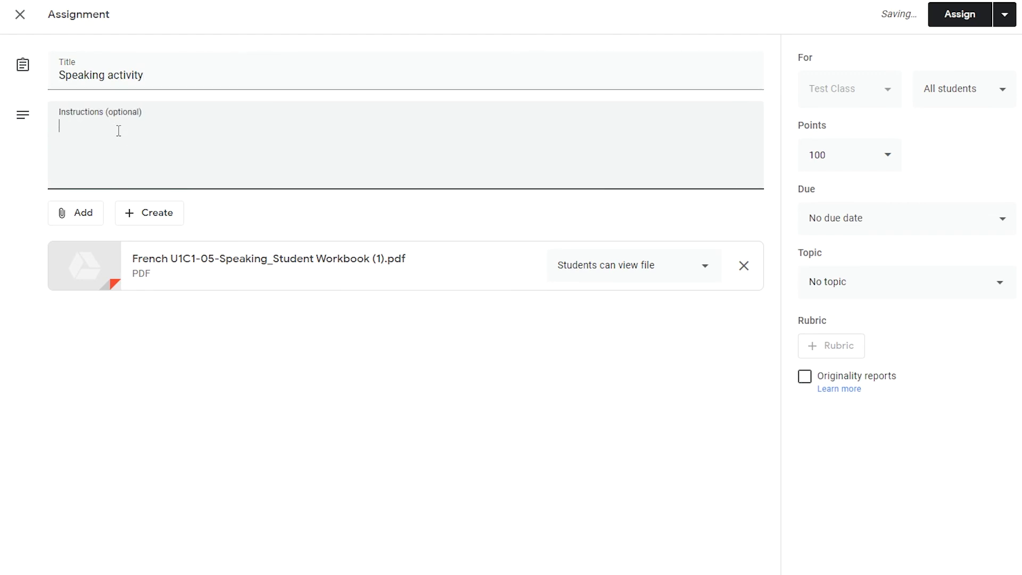
pyautogui.write('asdfasdfa')
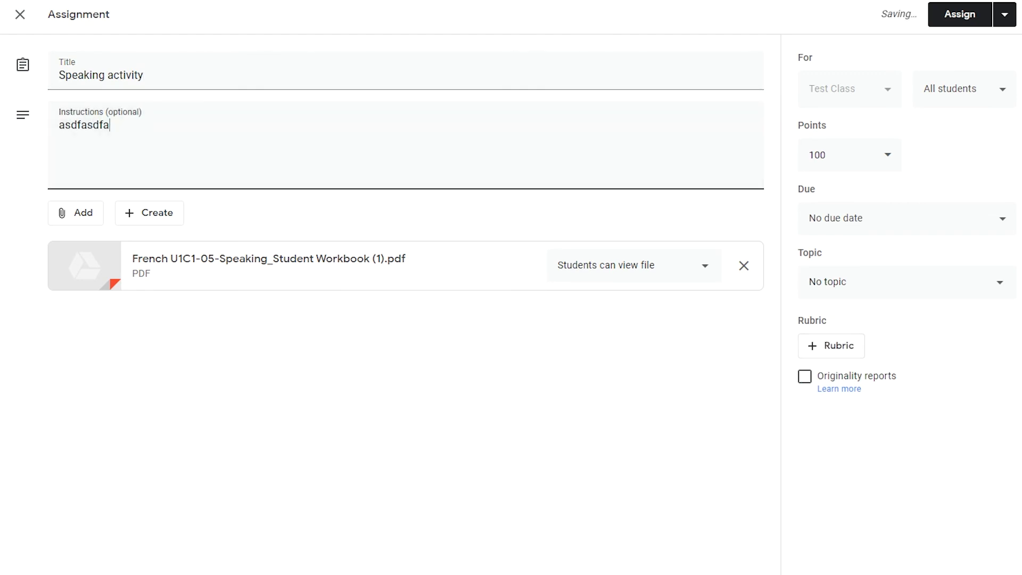
pyautogui.click(964, 15)
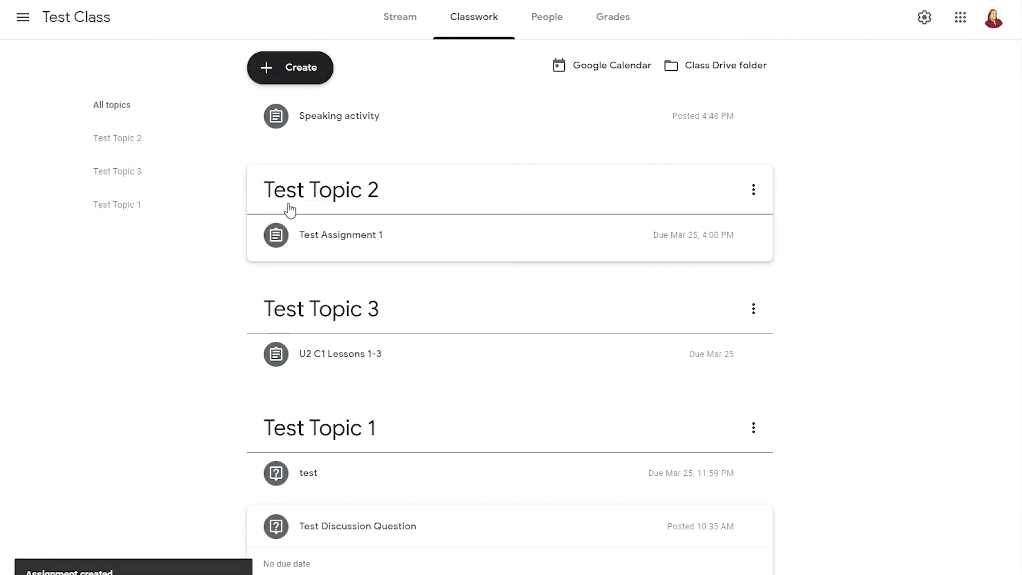
# - Expand the posted Speaking activity, and open the class Drive folder with the local workbook files uncovered beside it
pyautogui.click(353, 116)
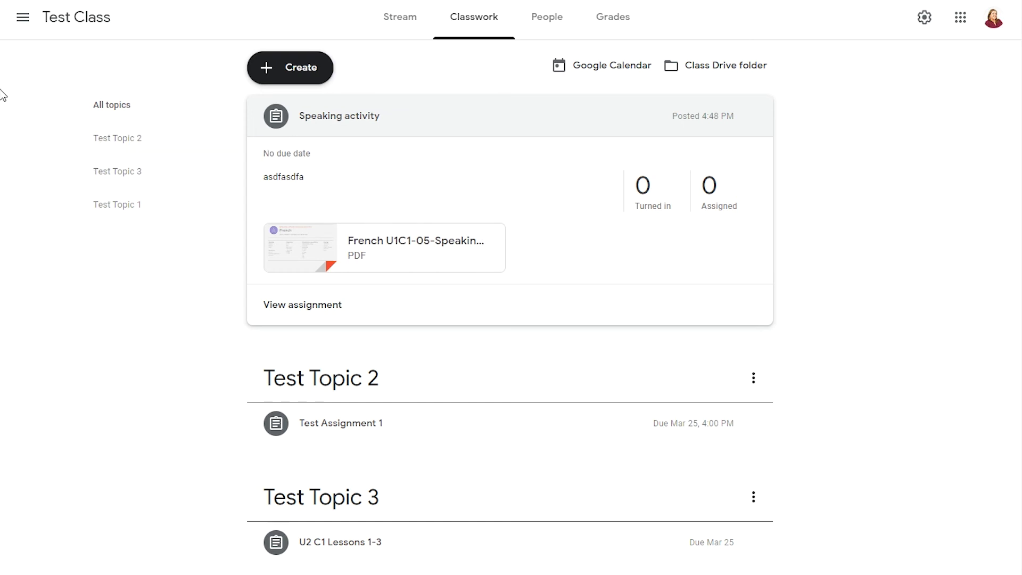
pyautogui.moveTo(38, 89); pyautogui.dragTo(102, 89)
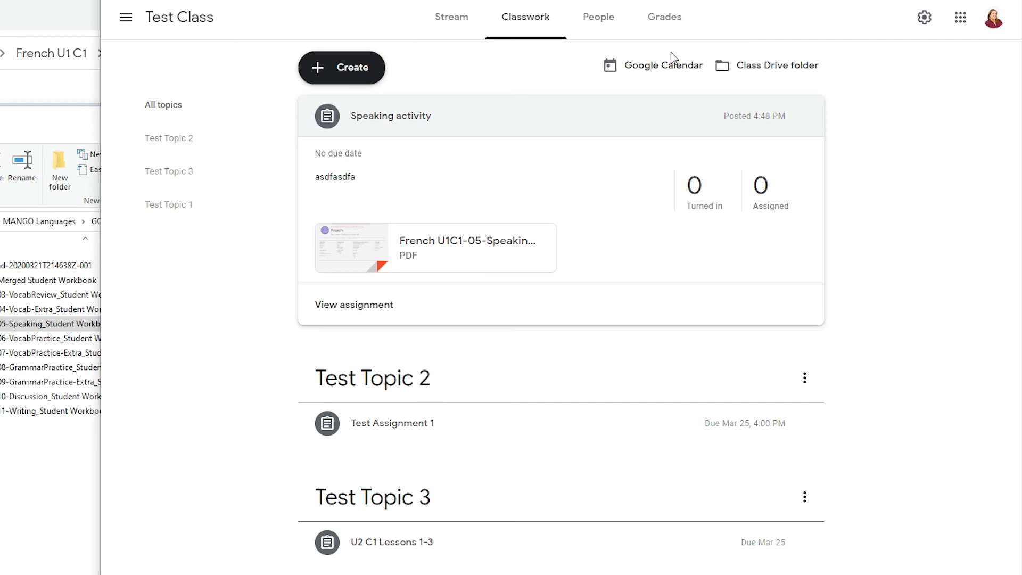
pyautogui.click(780, 65)
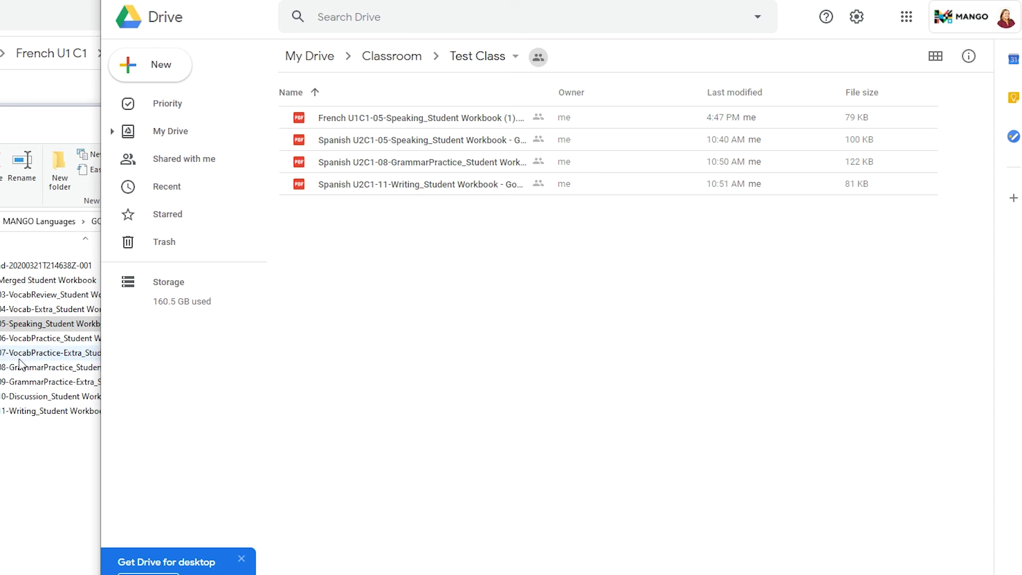
# - Upload the five French workbook PDFs from 06-VocabPractice through 10-Discussion in Classroom Guides French to the Test Class Drive folder
pyautogui.click(11, 341)
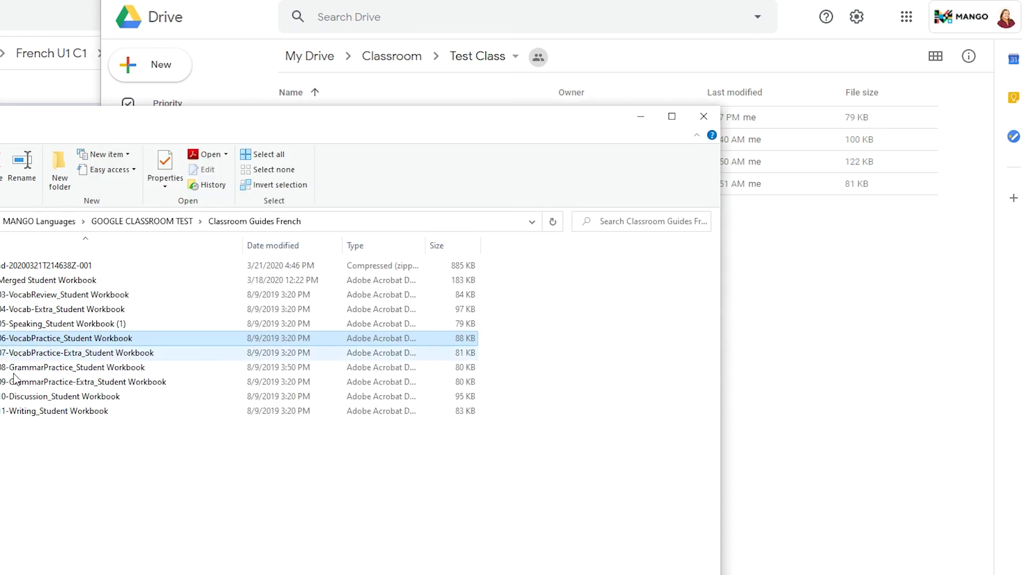
pyautogui.keyDown('shift'); pyautogui.click(16, 395); pyautogui.keyUp('shift')
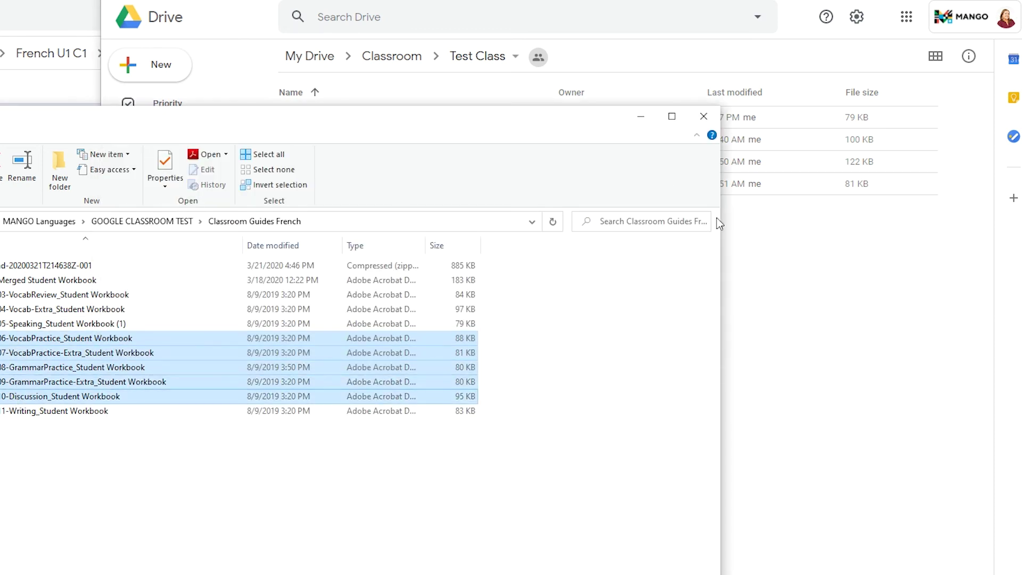
pyautogui.moveTo(721, 269); pyautogui.dragTo(520, 262)
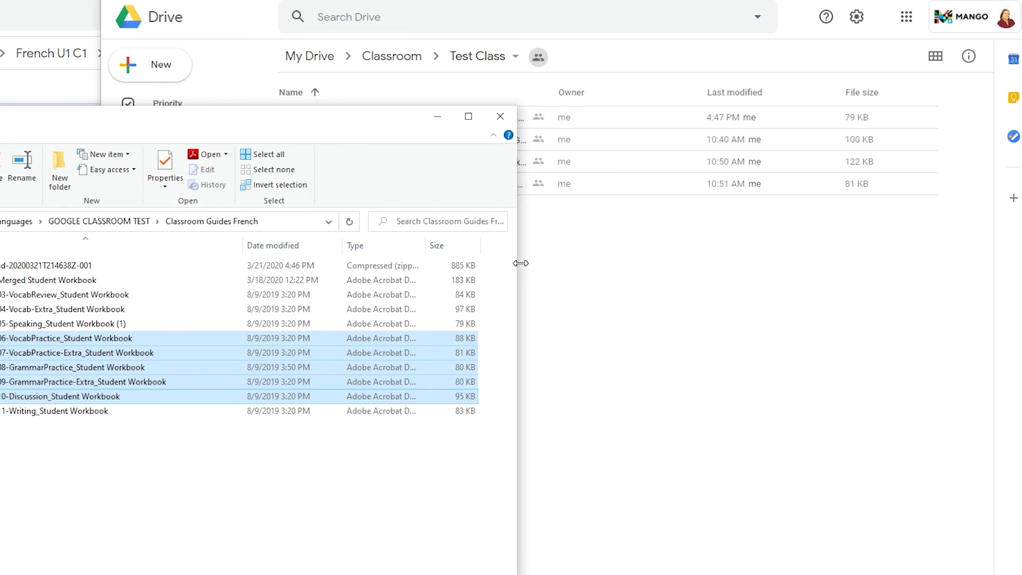
pyautogui.moveTo(74, 395); pyautogui.dragTo(712, 350)
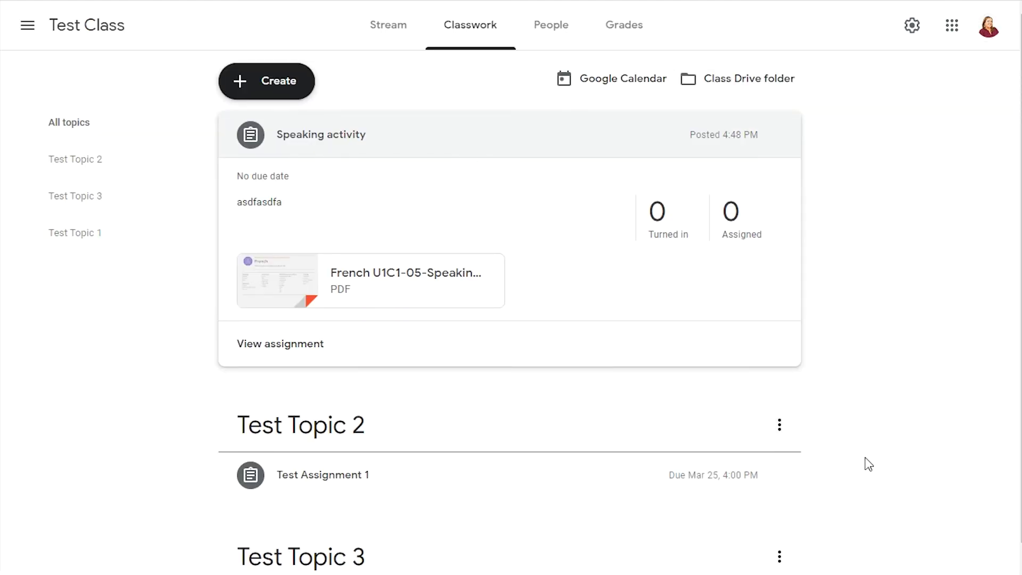
# - Check the uploaded French PDFs in the Test Class Drive folder and return to the classwork page
pyautogui.scroll(-3, 487, 279)
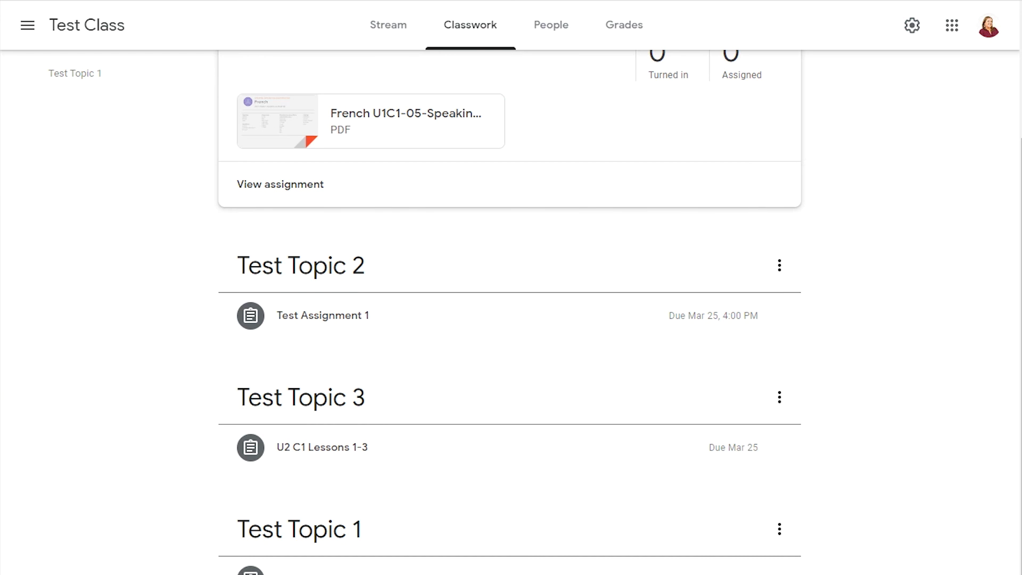
pyautogui.hotkey('ctrl', 'Tab')
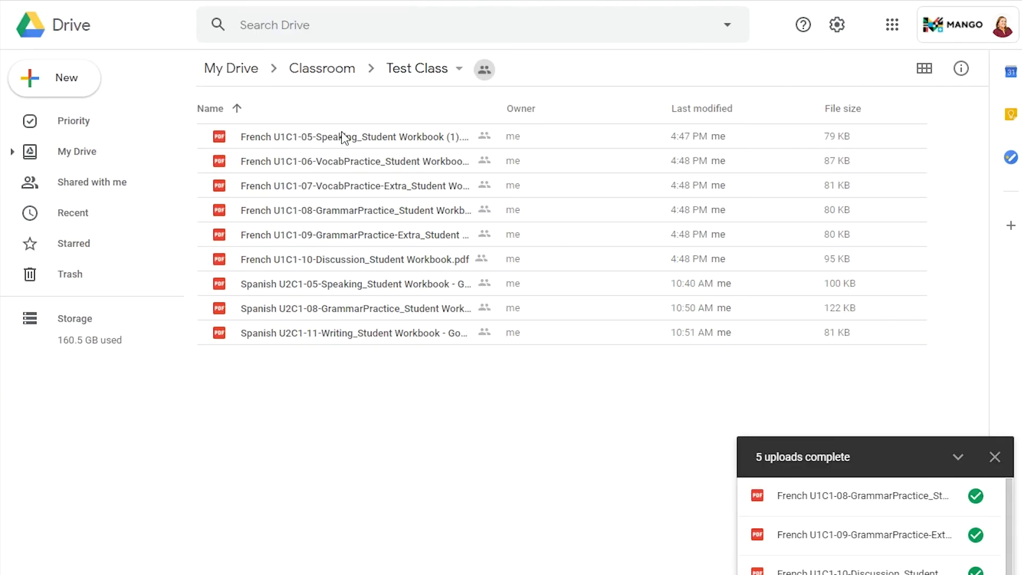
pyautogui.hotkey('ctrl', 'shift', 'Tab')
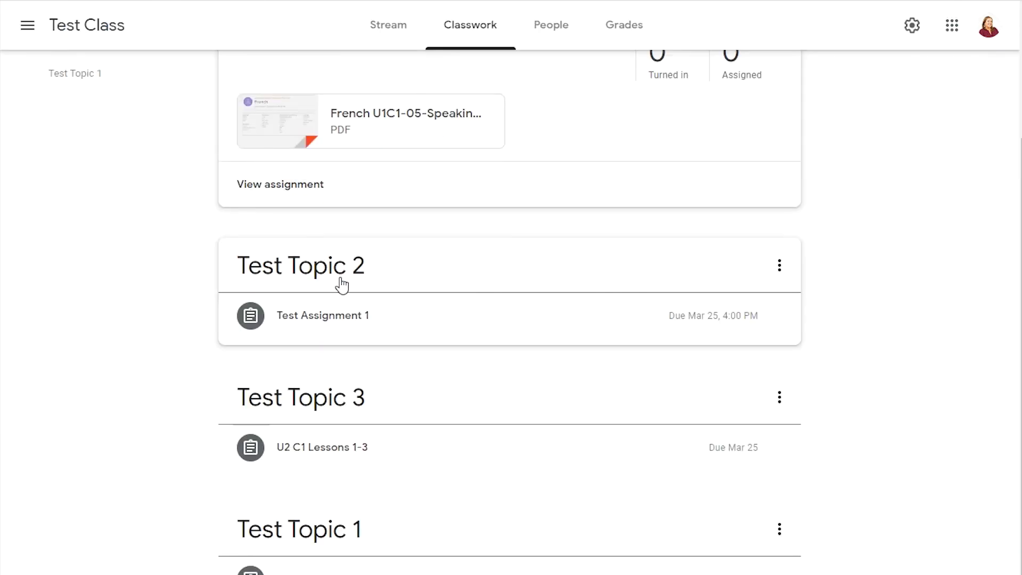
# - View the classwork by topic for Test Topic 2, Test Topic 3 and Test Topic 1, and return to all topics
pyautogui.scroll(3, 341, 272)
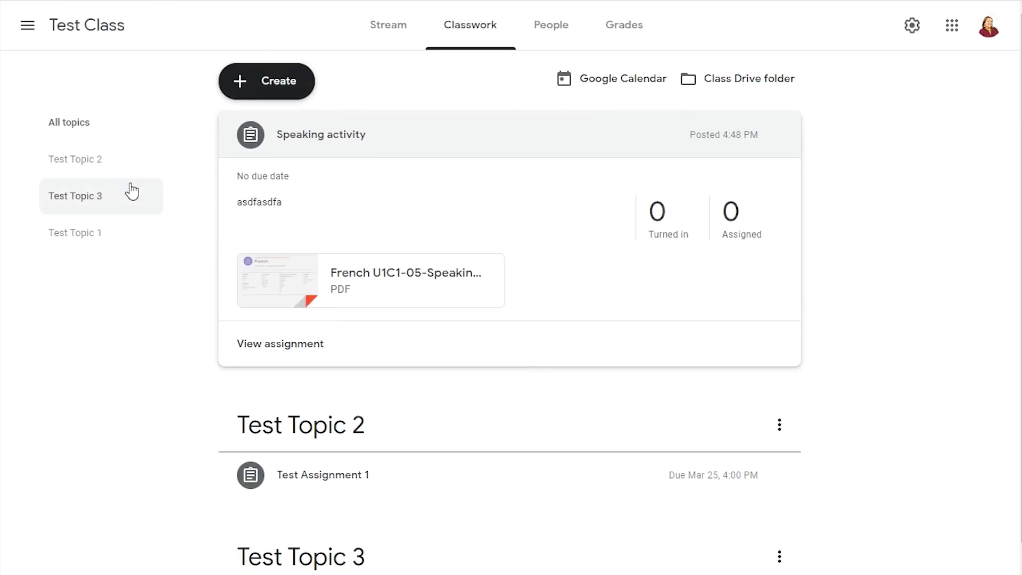
pyautogui.click(75, 165)
pyautogui.click(87, 202)
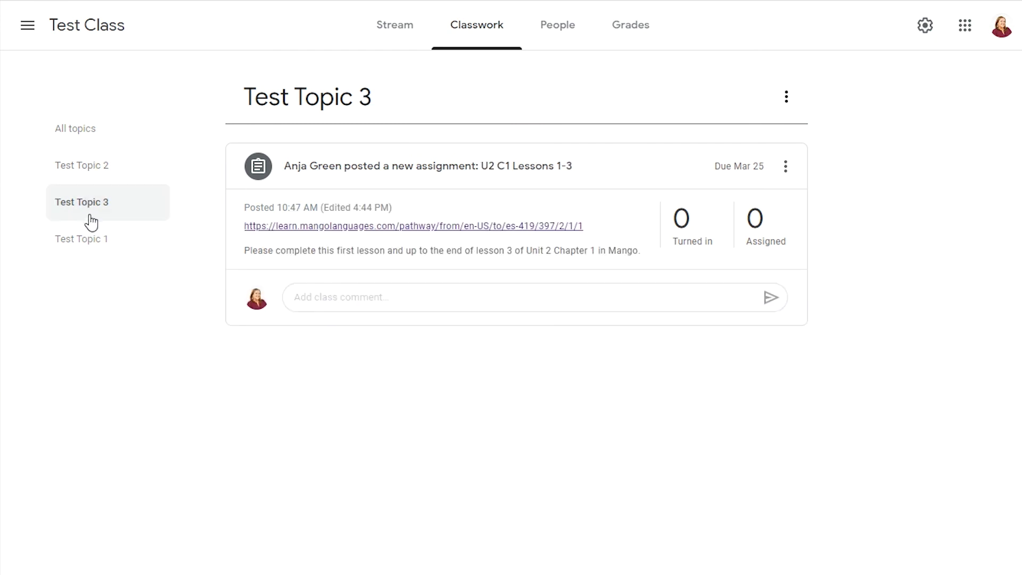
pyautogui.click(92, 243)
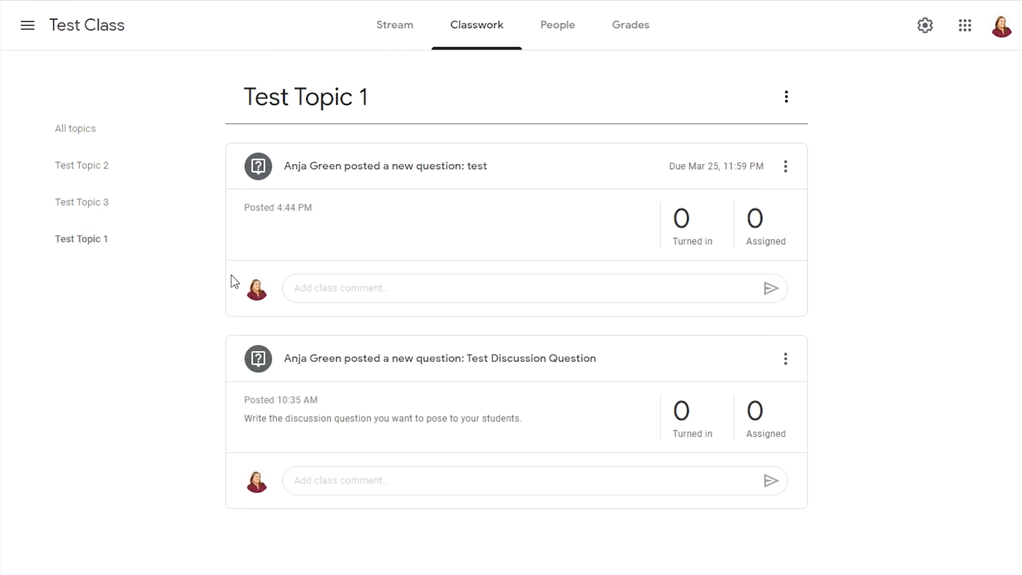
pyautogui.click(65, 139)
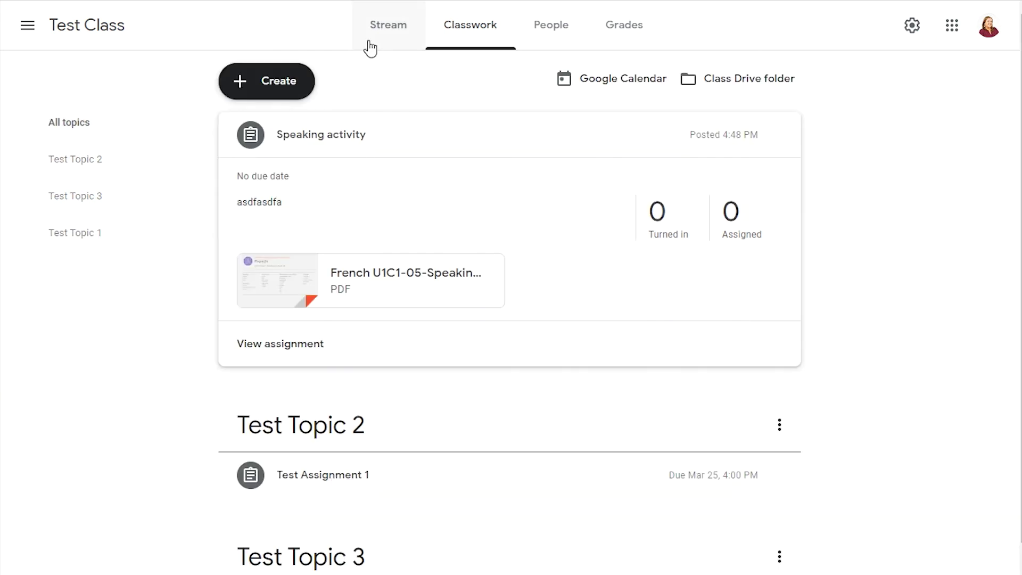
# - Go to the Test Class stream and dismiss the tip about inviting students
pyautogui.click(405, 47)
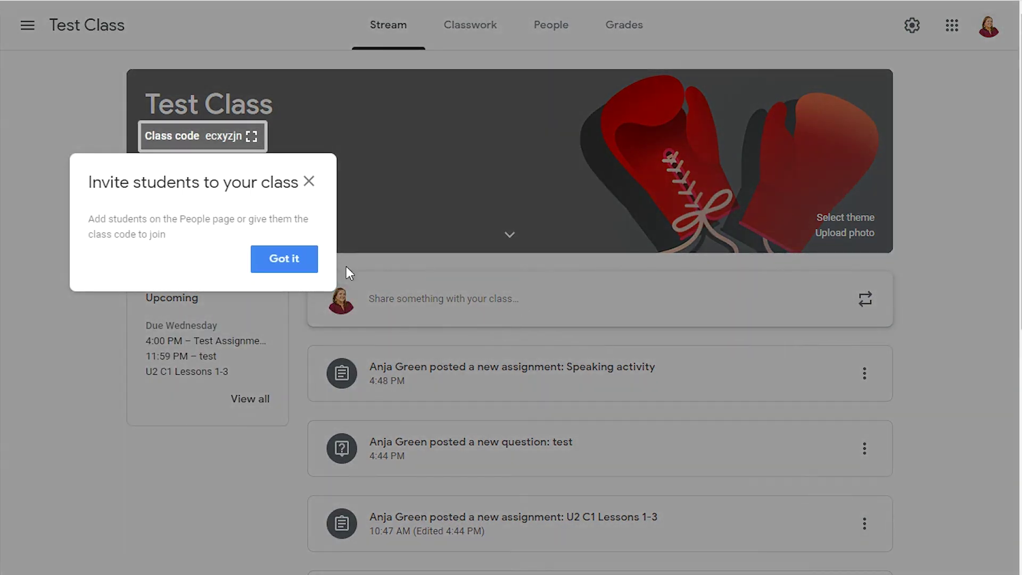
pyautogui.click(288, 264)
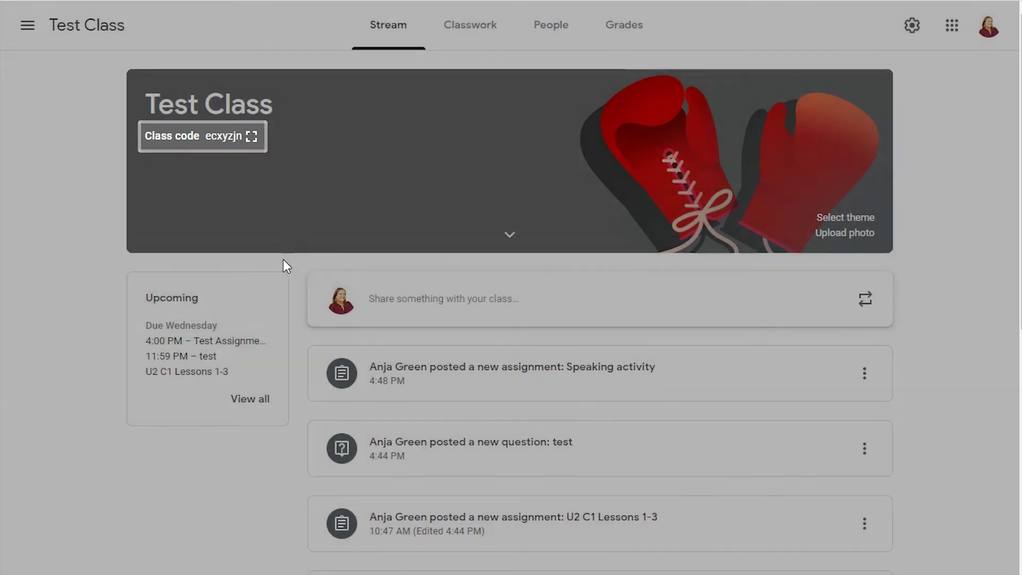